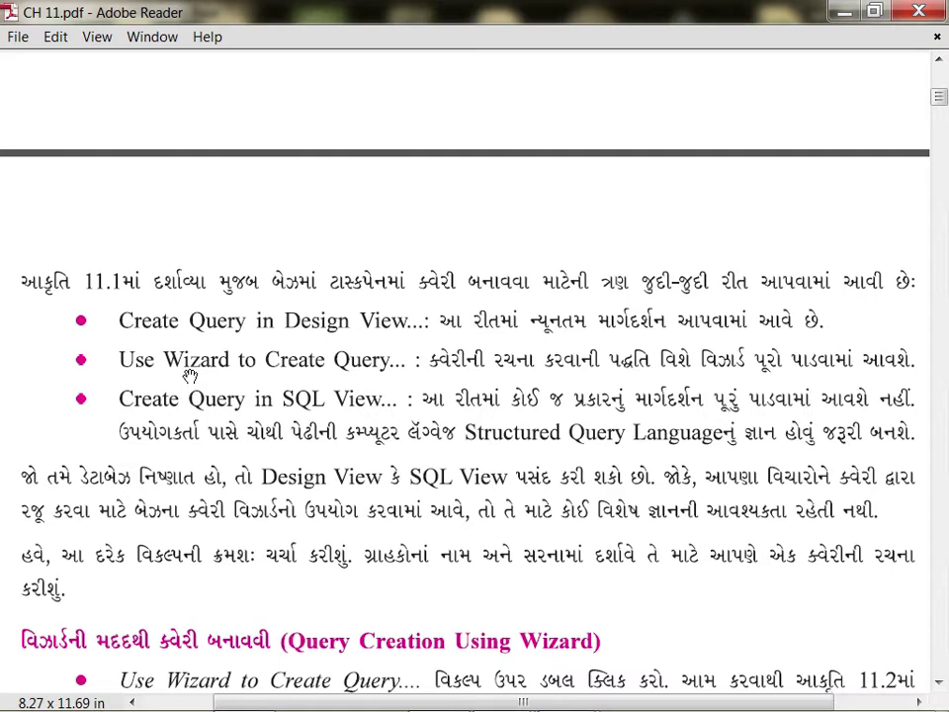
Step: Read the CH 11.pdf section on the three ways to create a query and the Query Wizard's field selection figure 11.2
{"action": "scroll", "coordinate": [190, 375], "scroll_direction": "down", "scroll_amount": 3}
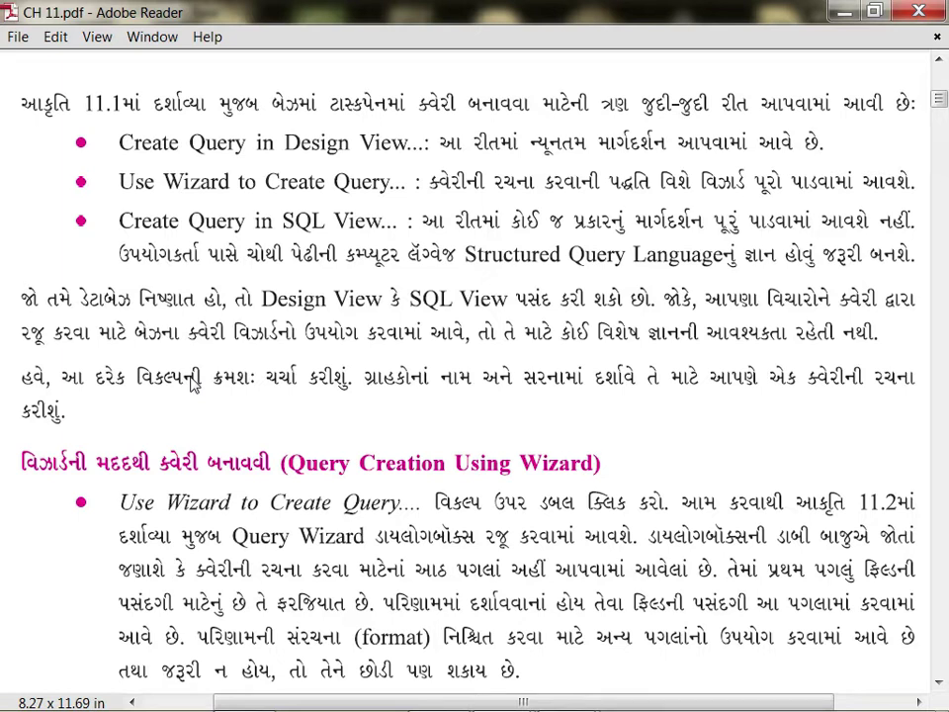
{"action": "scroll", "coordinate": [414, 455], "scroll_direction": "down", "scroll_amount": 5}
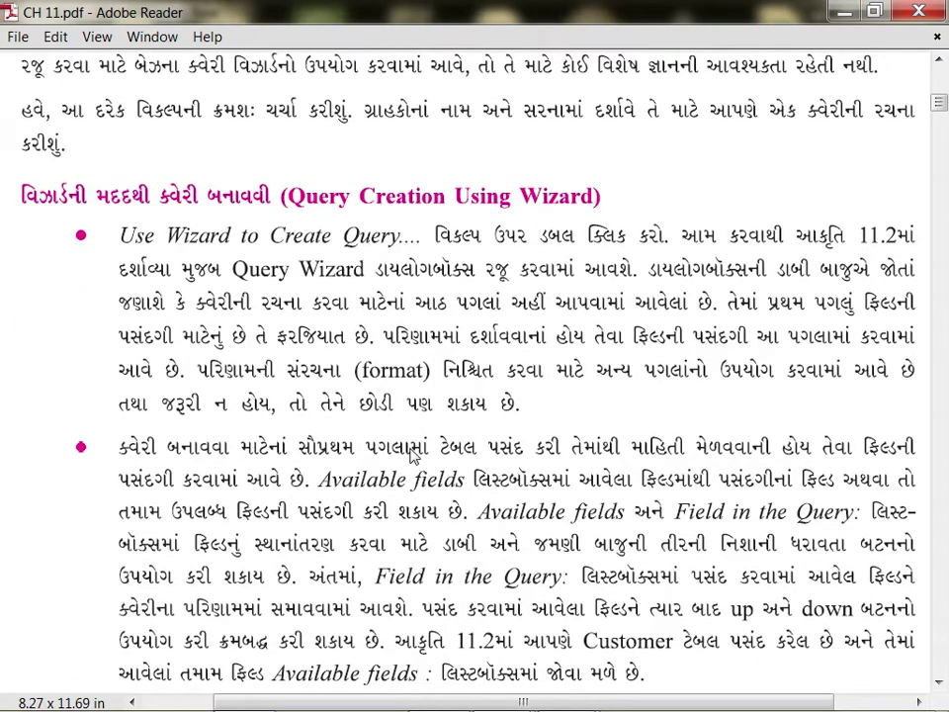
{"action": "scroll", "coordinate": [414, 455], "scroll_direction": "down", "scroll_amount": 7}
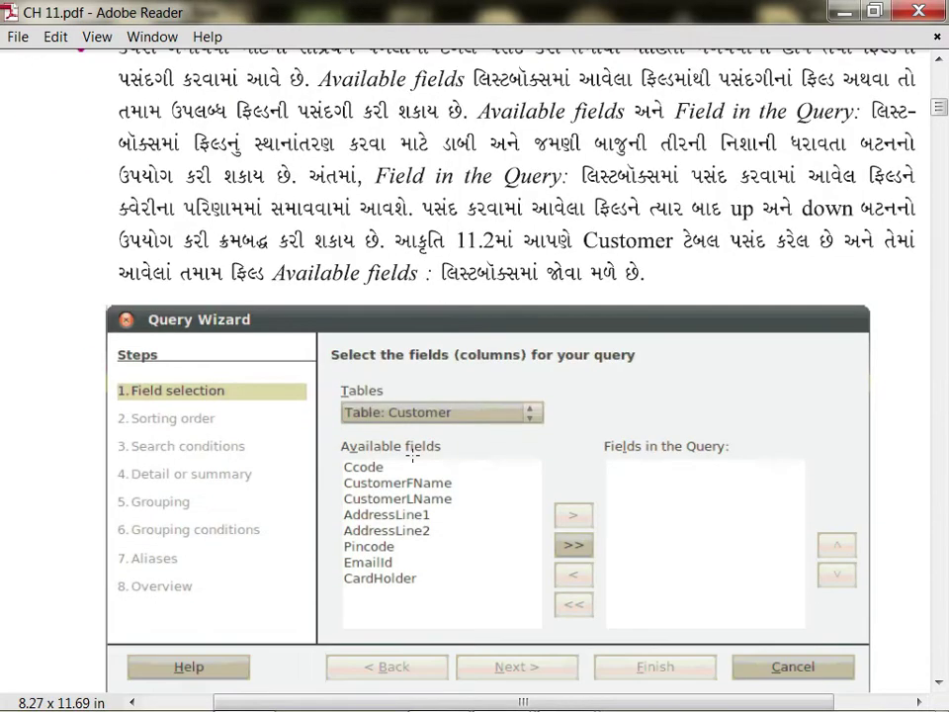
{"action": "scroll", "coordinate": [323, 367], "scroll_direction": "down", "scroll_amount": 2}
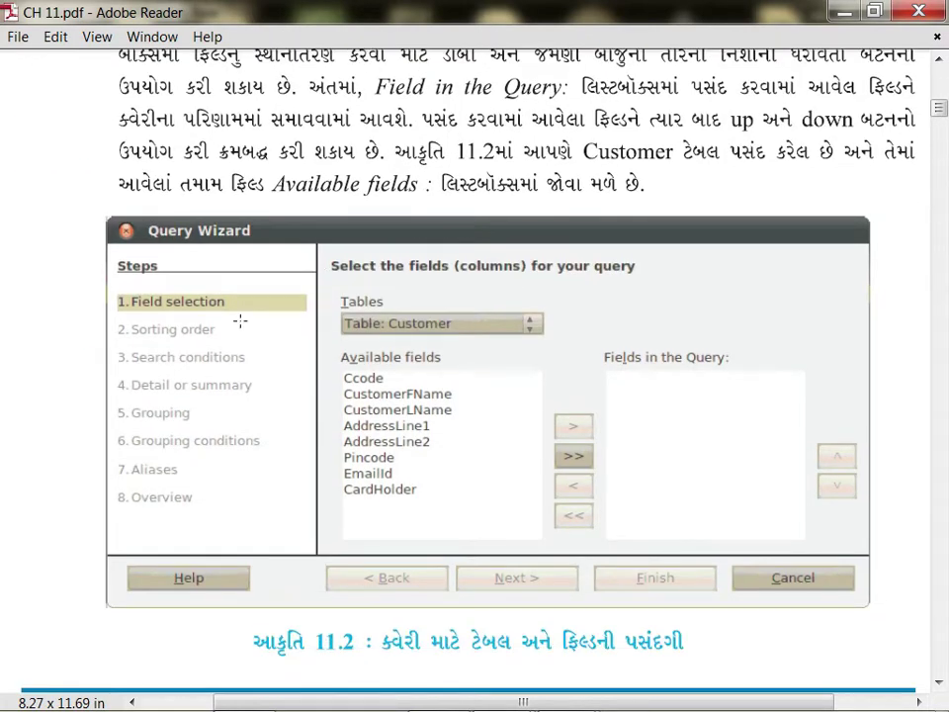
{"action": "scroll", "coordinate": [239, 321], "scroll_direction": "down", "scroll_amount": 2}
{"action": "left_click", "coordinate": [112, 119]}
{"action": "left_click_drag", "start_coordinate": [112, 127], "coordinate": [910, 531]}
{"action": "left_click", "coordinate": [910, 531]}
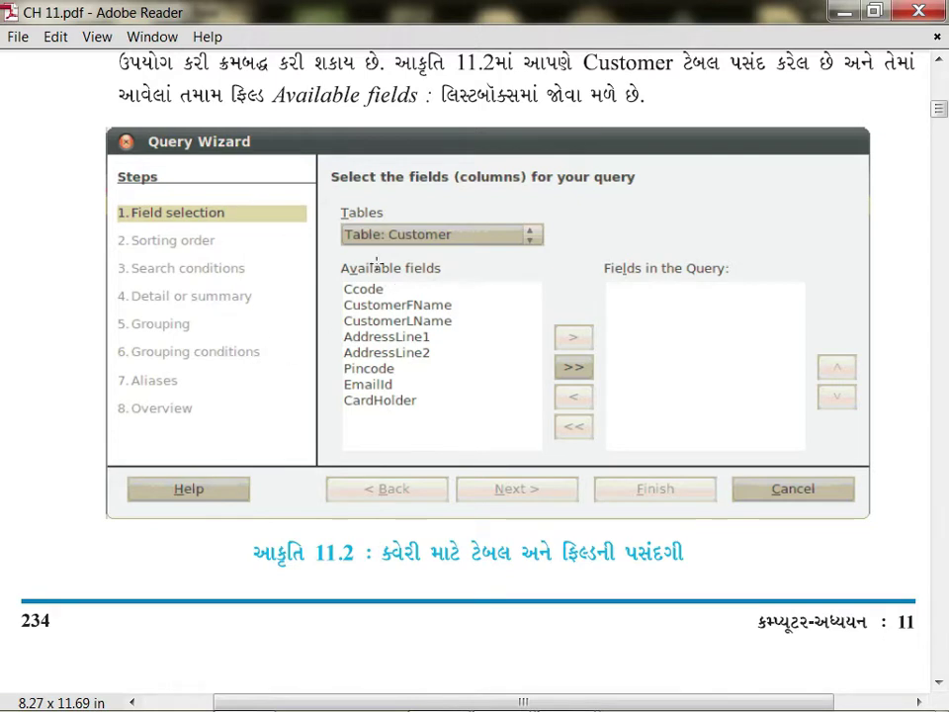
Step: Review the figures for the wizard's sorting order, search conditions, aliases and overview, plus the query result in figure 11.7
{"action": "scroll", "coordinate": [330, 252], "scroll_direction": "down", "scroll_amount": 10}
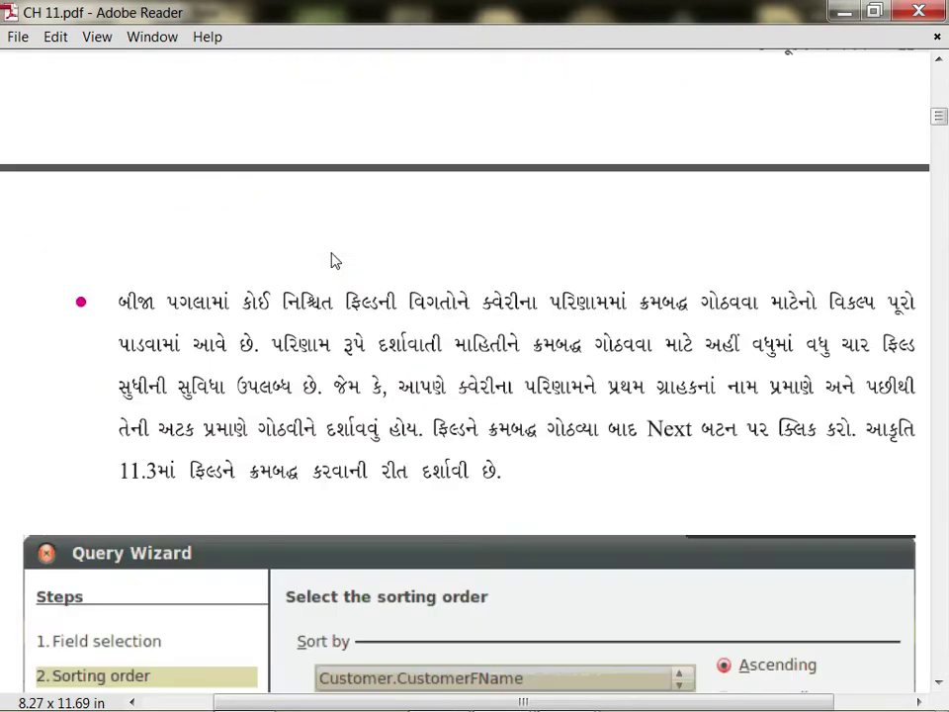
{"action": "scroll", "coordinate": [331, 260], "scroll_direction": "down", "scroll_amount": 8}
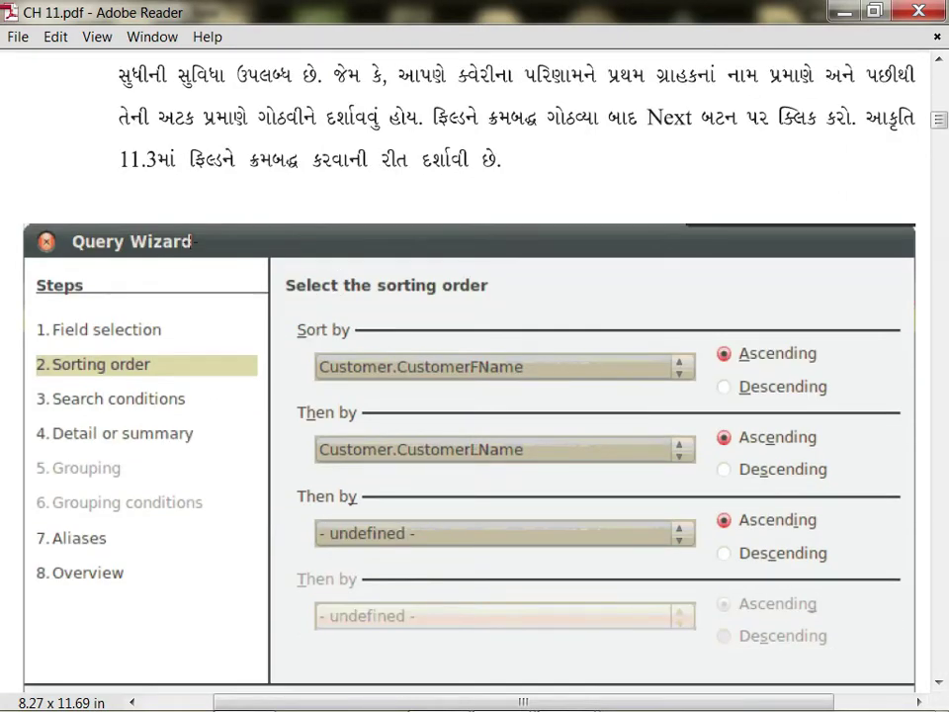
{"action": "scroll", "coordinate": [263, 408], "scroll_direction": "down", "scroll_amount": 15}
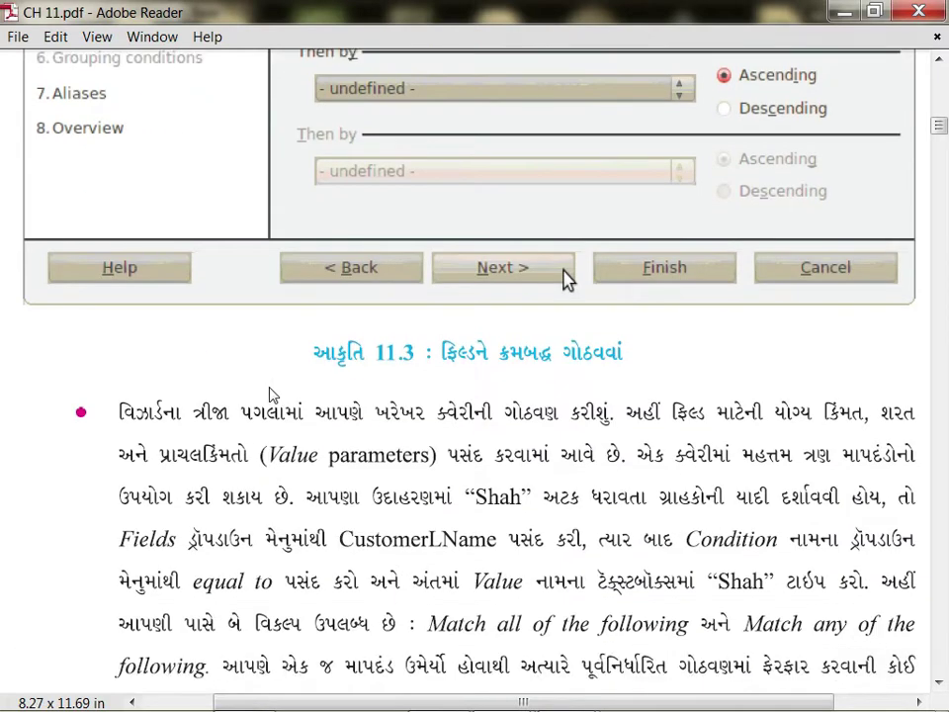
{"action": "scroll", "coordinate": [304, 408], "scroll_direction": "down", "scroll_amount": 3}
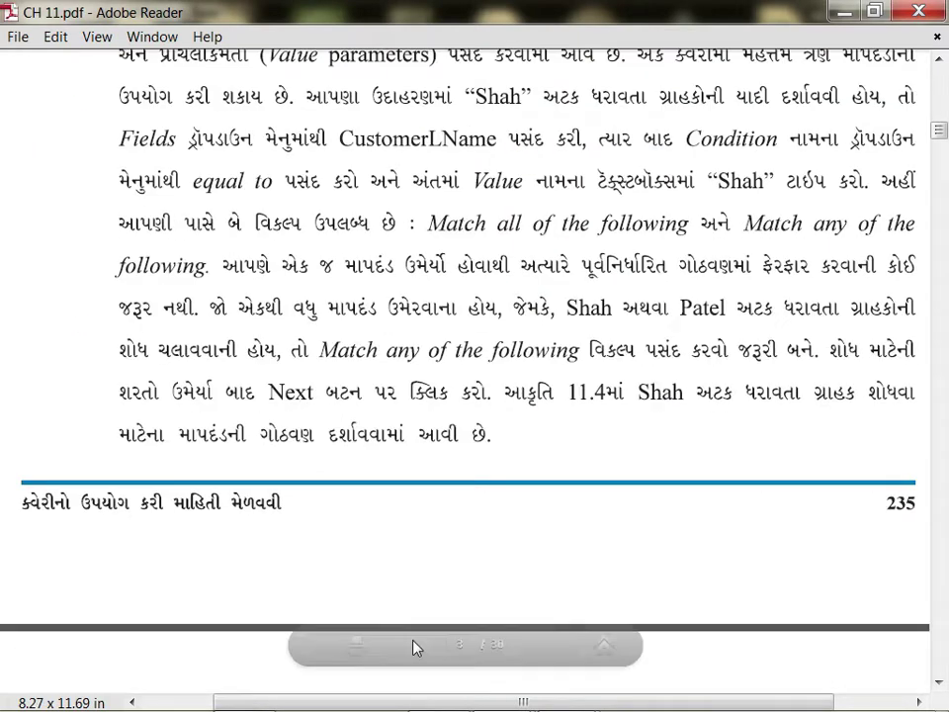
{"action": "scroll", "coordinate": [465, 257], "scroll_direction": "right", "scroll_amount": 2}
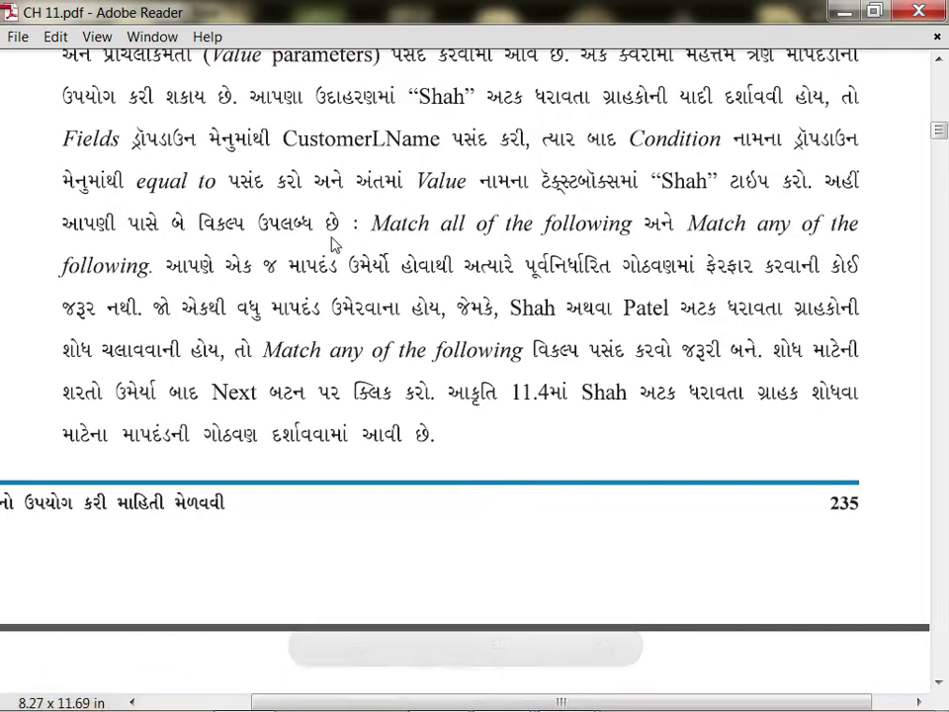
{"action": "scroll", "coordinate": [590, 445], "scroll_direction": "down", "scroll_amount": 12}
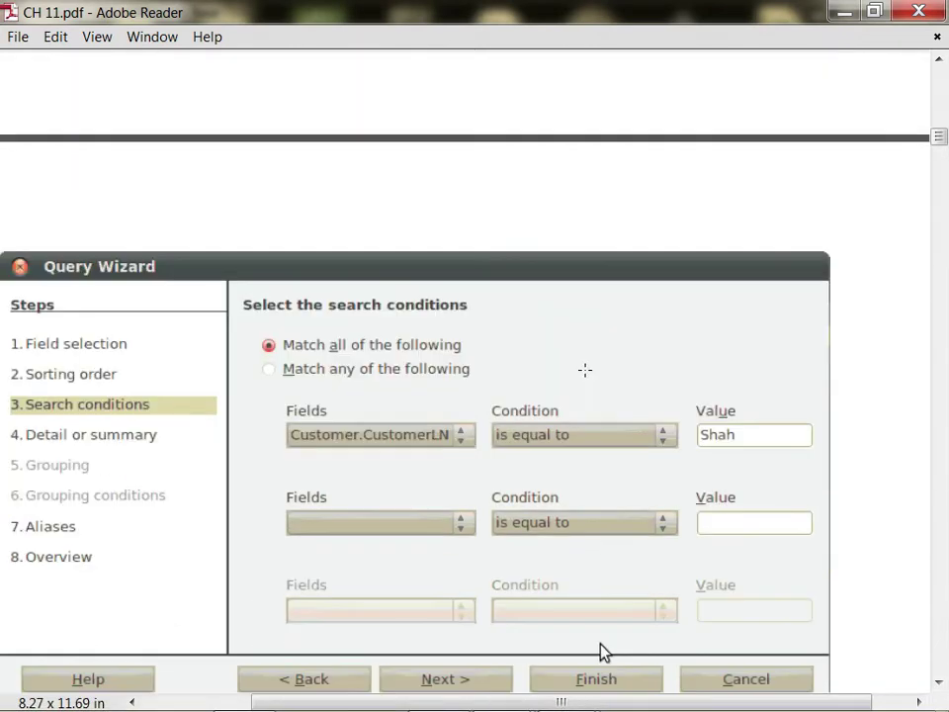
{"action": "scroll", "coordinate": [589, 379], "scroll_direction": "down", "scroll_amount": 20}
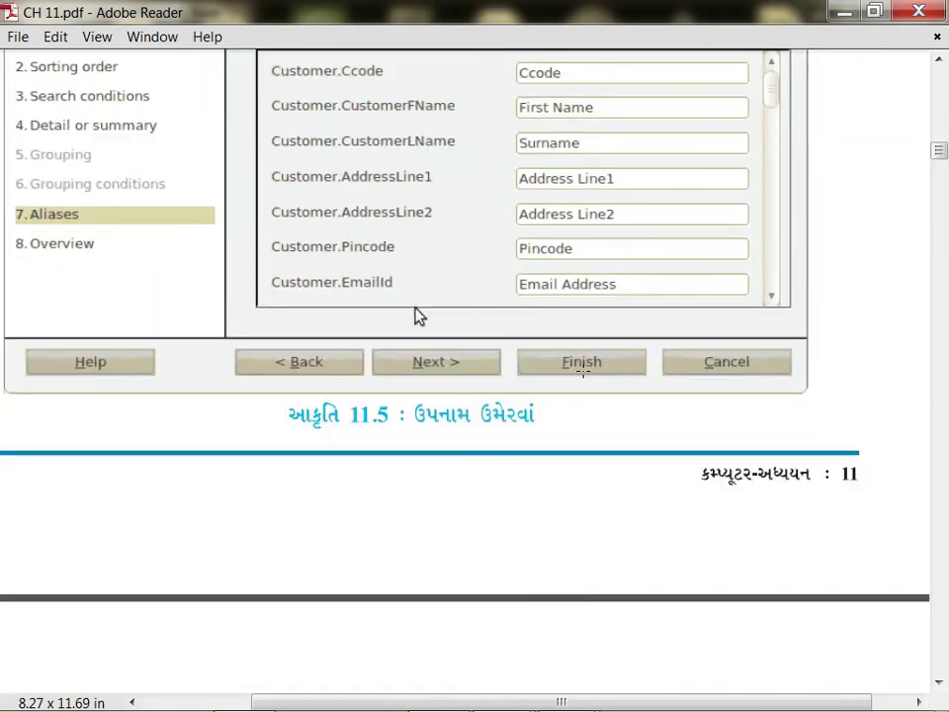
{"action": "scroll", "coordinate": [588, 379], "scroll_direction": "down", "scroll_amount": 15}
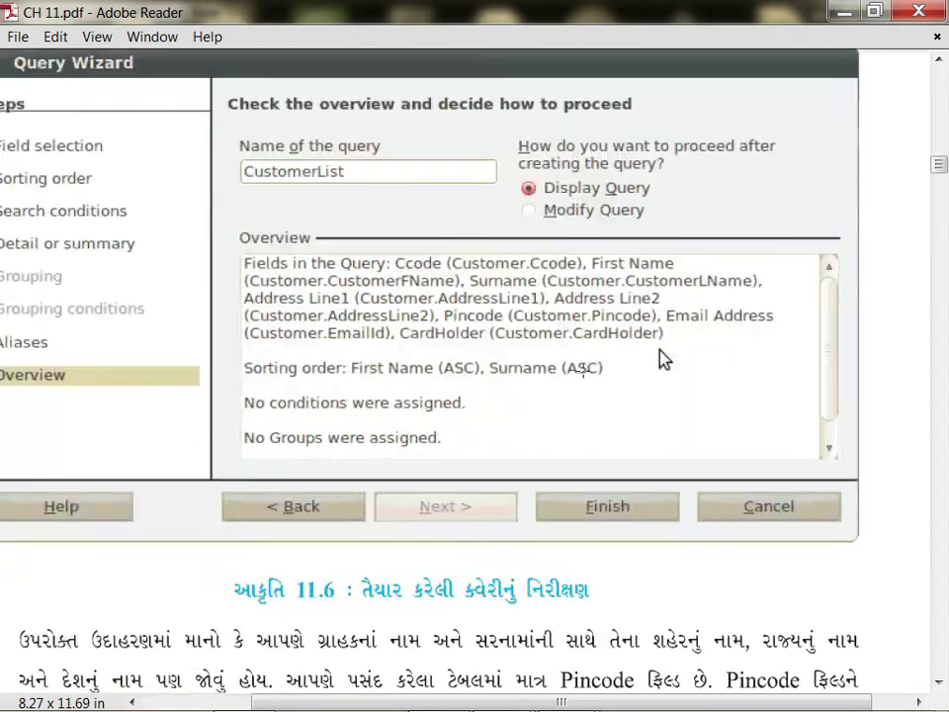
{"action": "scroll", "coordinate": [586, 376], "scroll_direction": "down", "scroll_amount": 10}
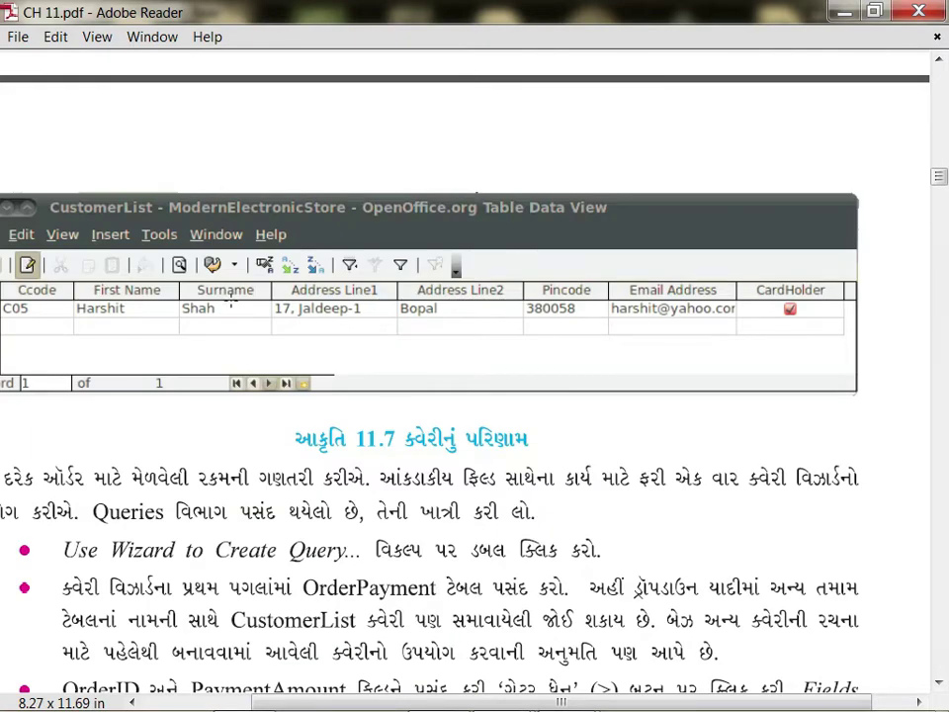
Step: Switch to the ch9tables database in OpenOffice.org Base and open the customer table to examine its records
{"action": "mouse_move", "coordinate": [515, 704]}
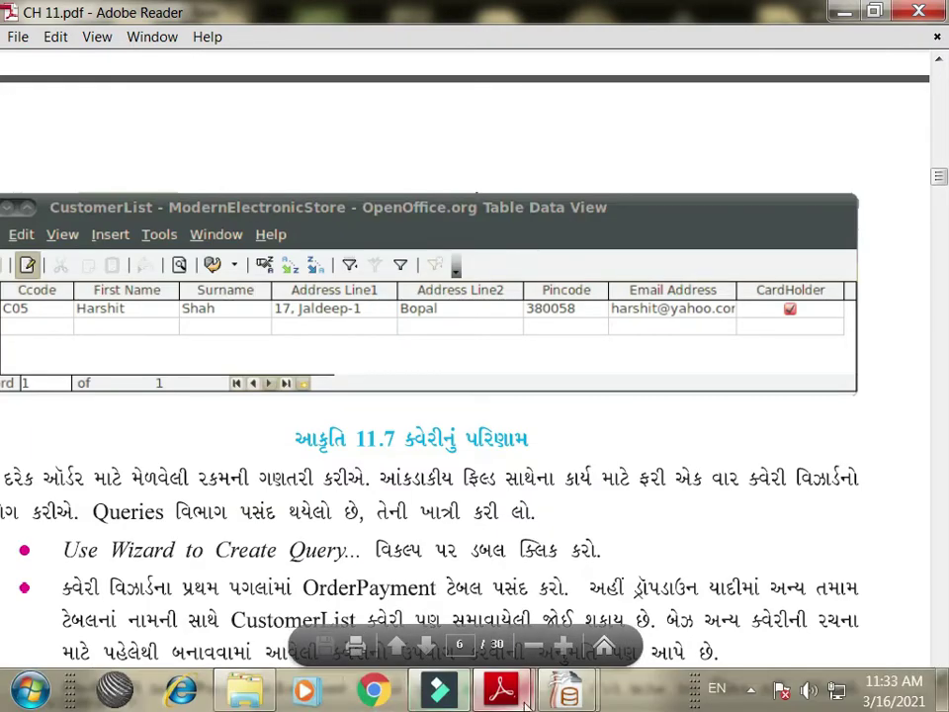
{"action": "mouse_move", "coordinate": [568, 692]}
{"action": "left_click", "coordinate": [650, 604]}
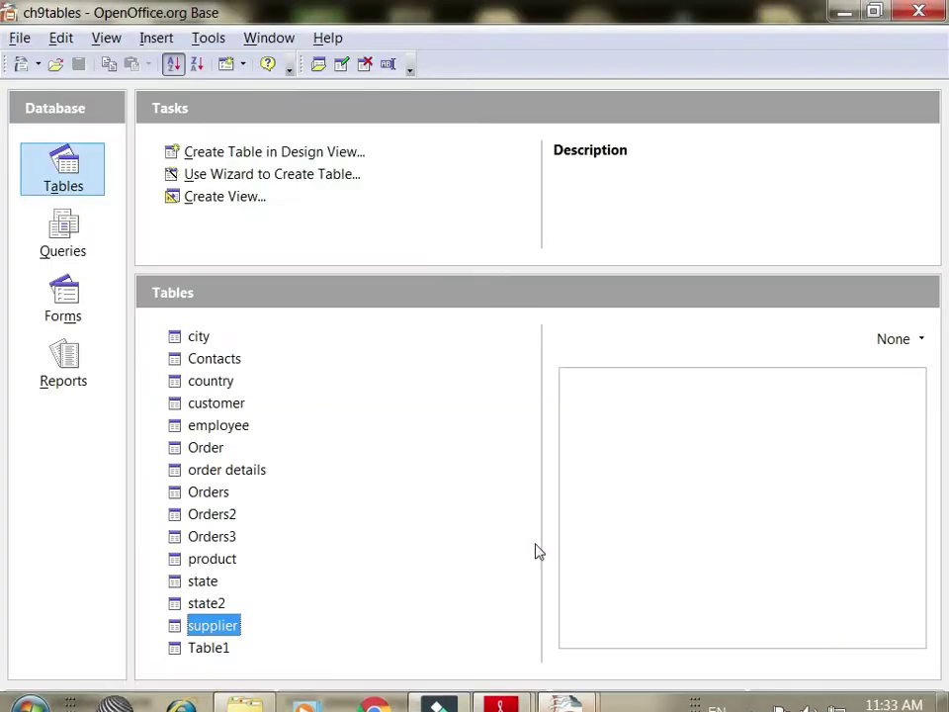
{"action": "left_click", "coordinate": [234, 407]}
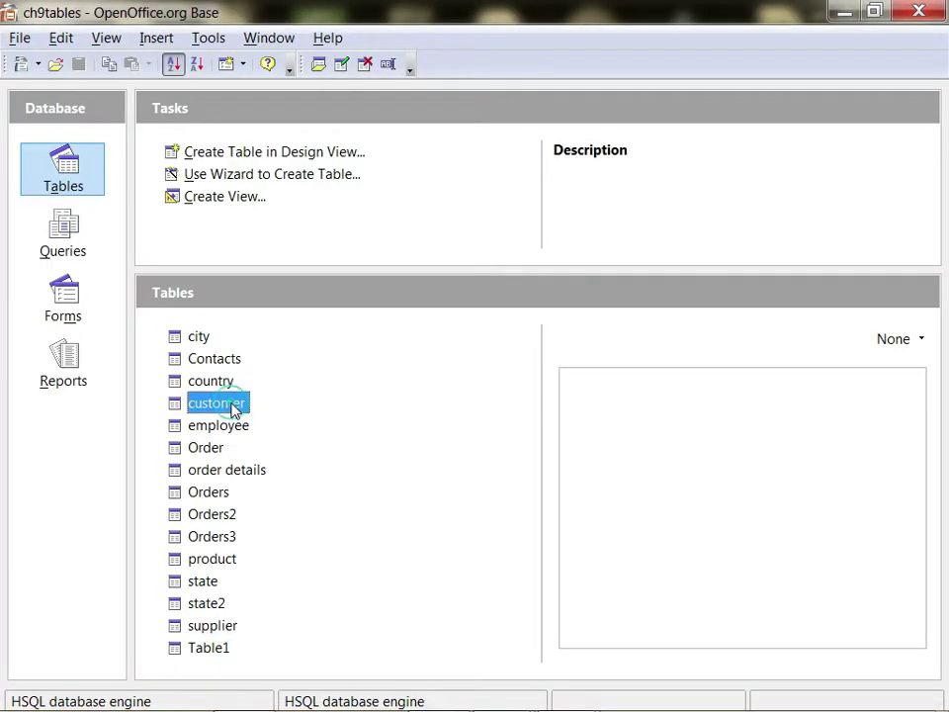
{"action": "double_click", "coordinate": [233, 407]}
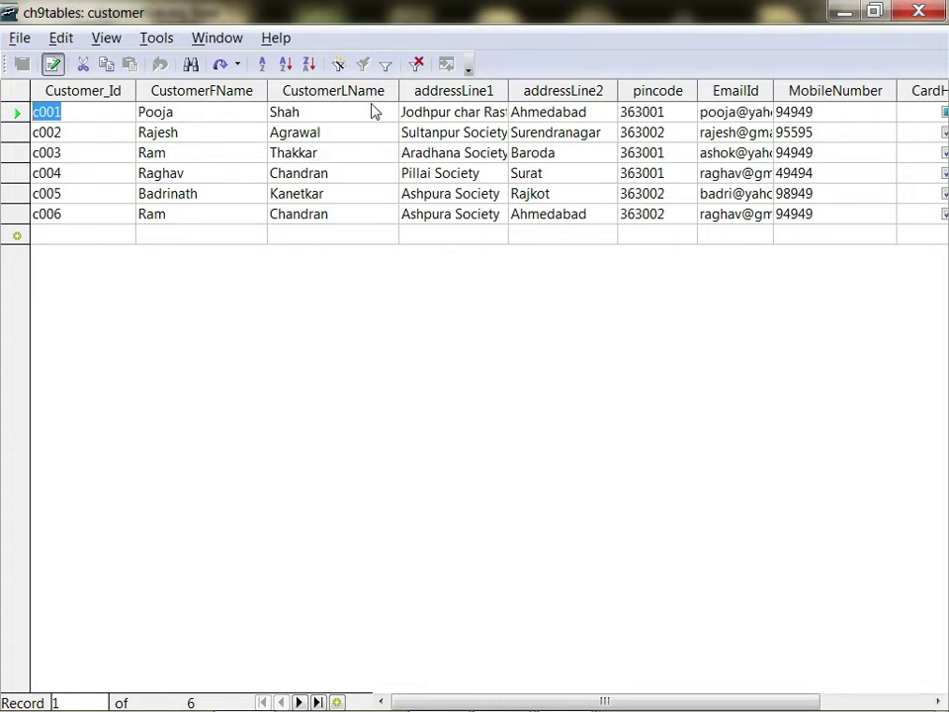
Step: Leave the customer table data, start the Query Wizard for a new query, and choose Table: customer as its source
{"action": "left_click", "coordinate": [840, 14]}
{"action": "left_click", "coordinate": [66, 242]}
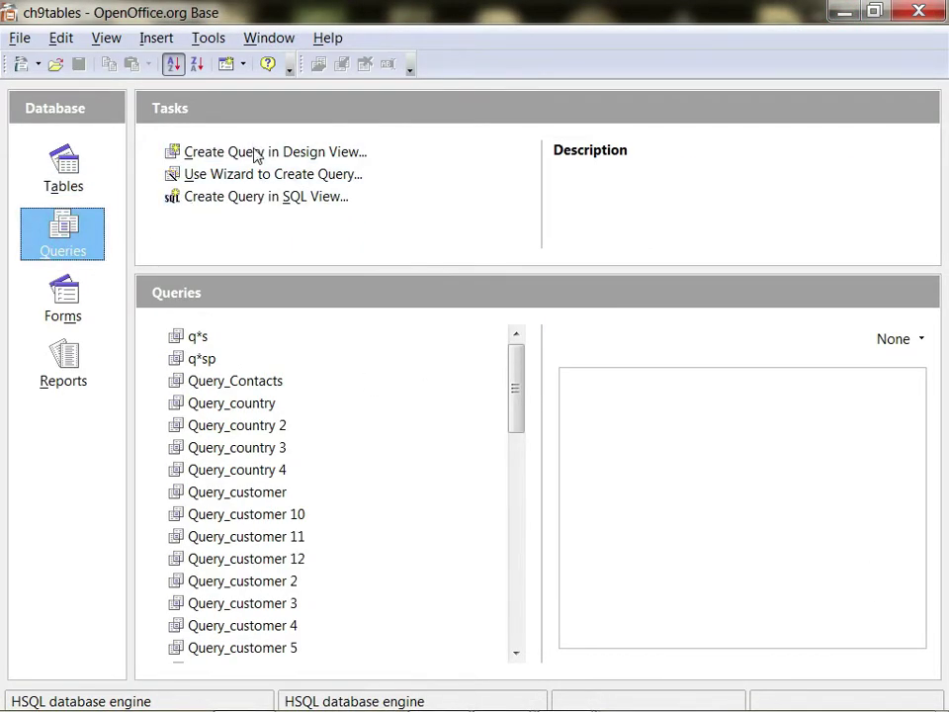
{"action": "left_click", "coordinate": [265, 174]}
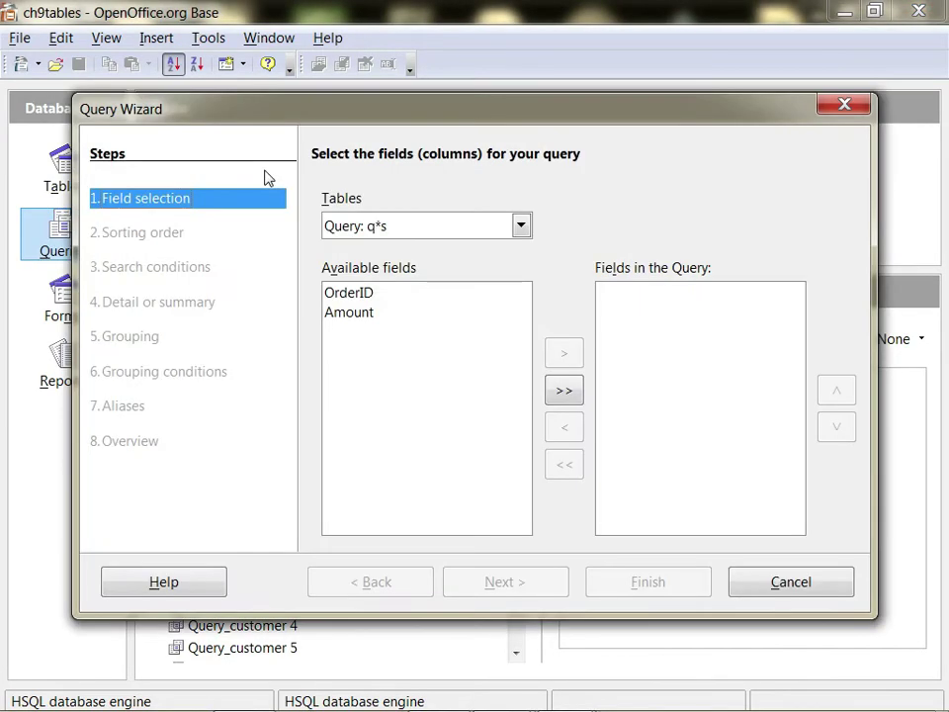
{"action": "left_click", "coordinate": [846, 104]}
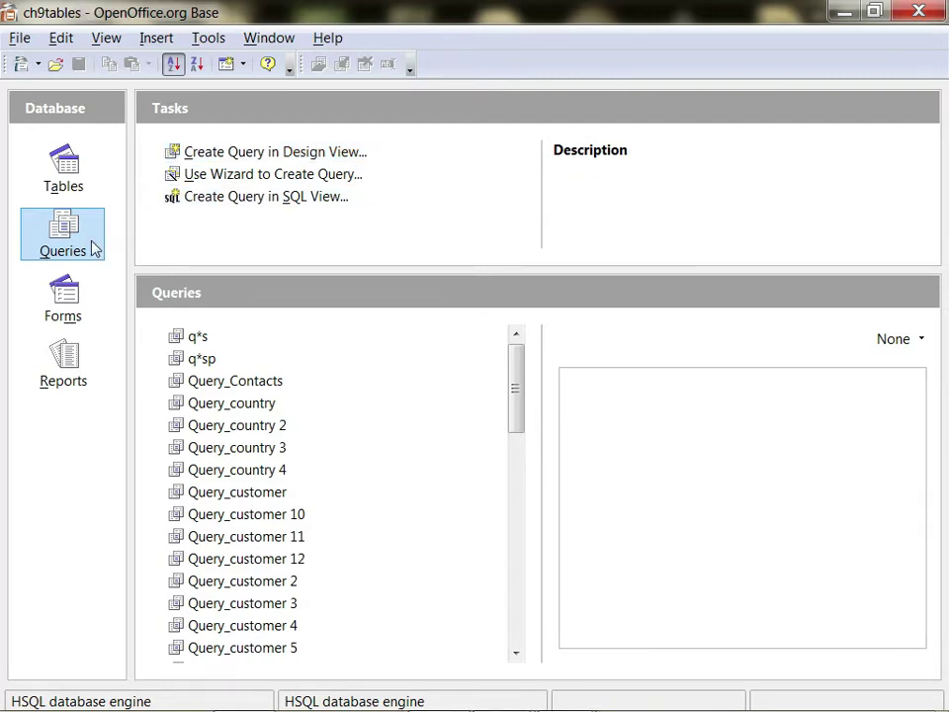
{"action": "left_click", "coordinate": [278, 174]}
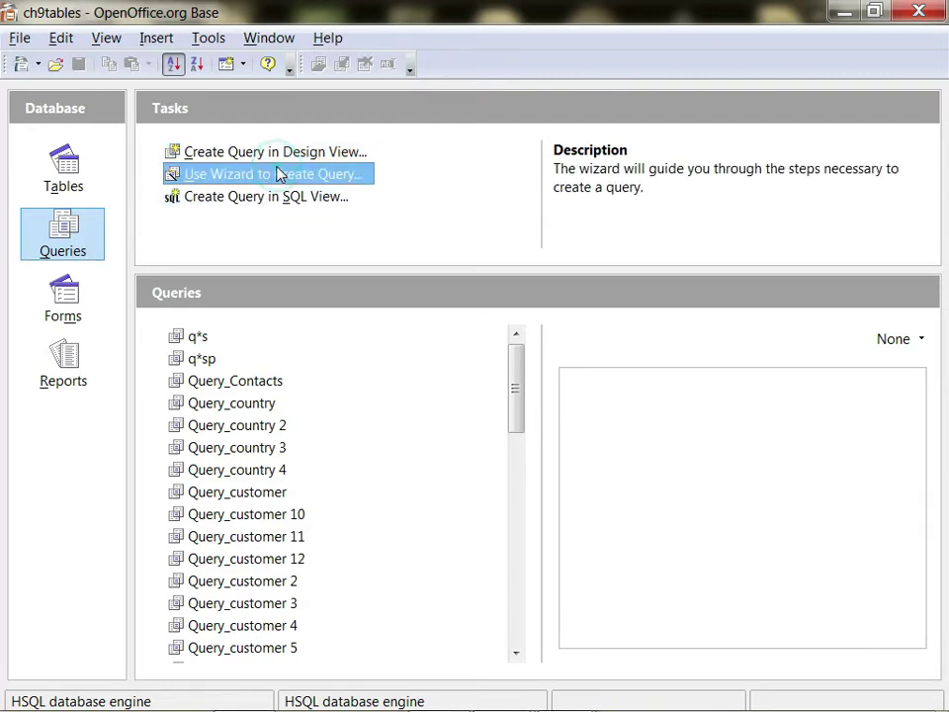
{"action": "left_click", "coordinate": [520, 226]}
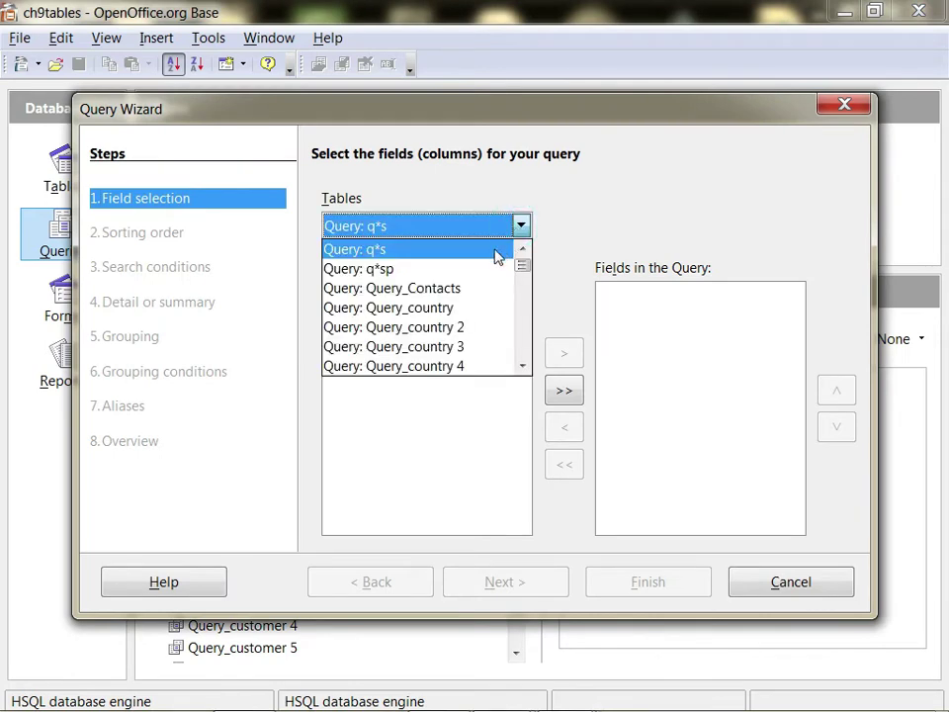
{"action": "left_click_drag", "start_coordinate": [522, 265], "coordinate": [522, 343]}
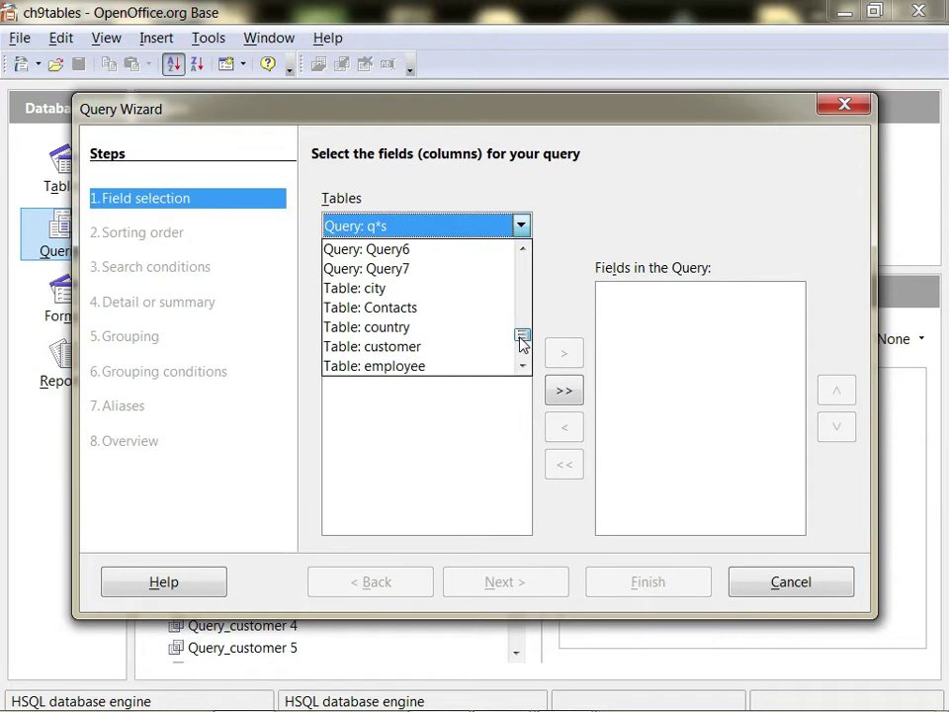
{"action": "left_click", "coordinate": [441, 348]}
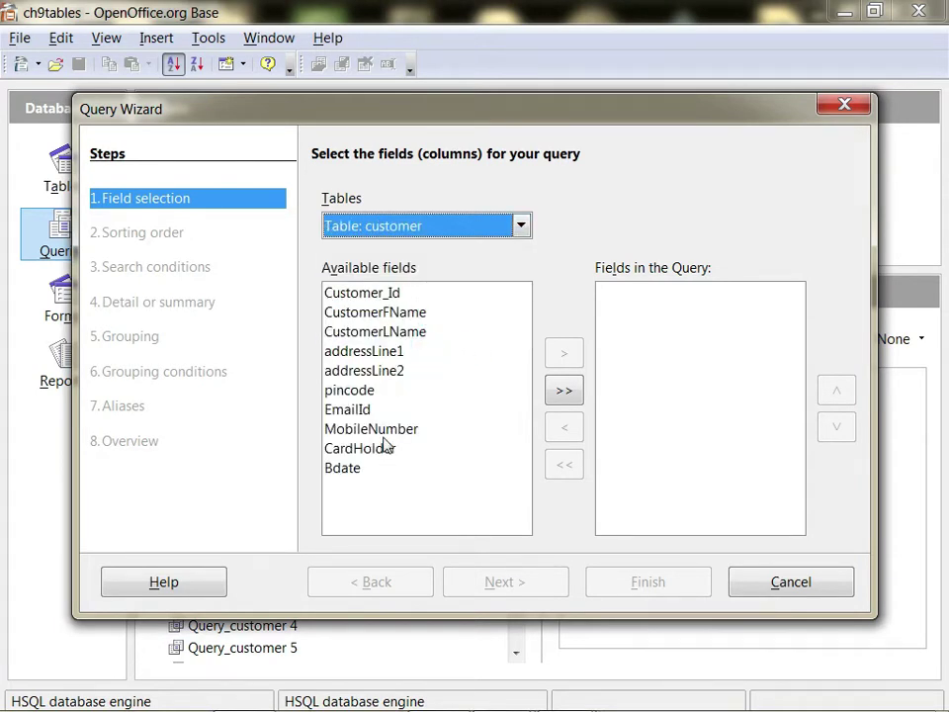
Step: Include all available customer fields in the query and proceed to the sorting order
{"action": "left_click", "coordinate": [566, 392]}
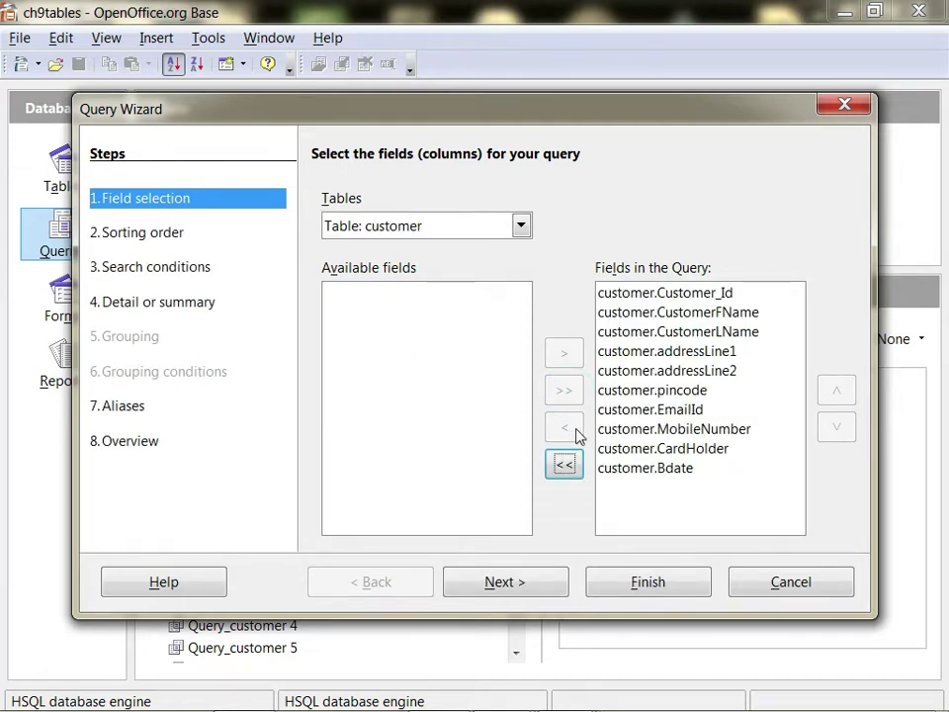
{"action": "left_click", "coordinate": [564, 464]}
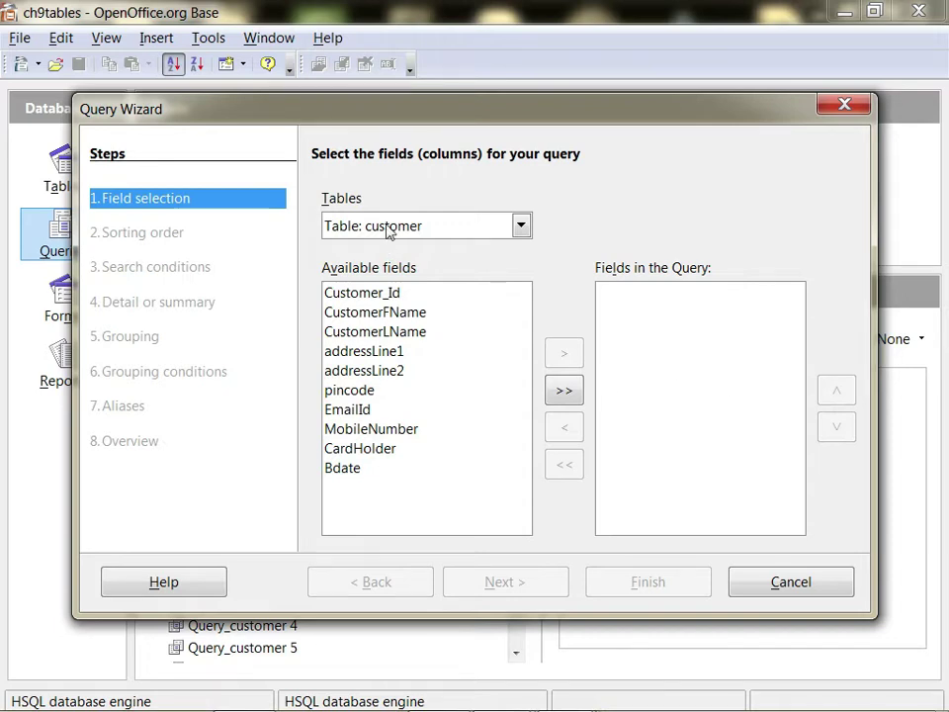
{"action": "left_click", "coordinate": [561, 407]}
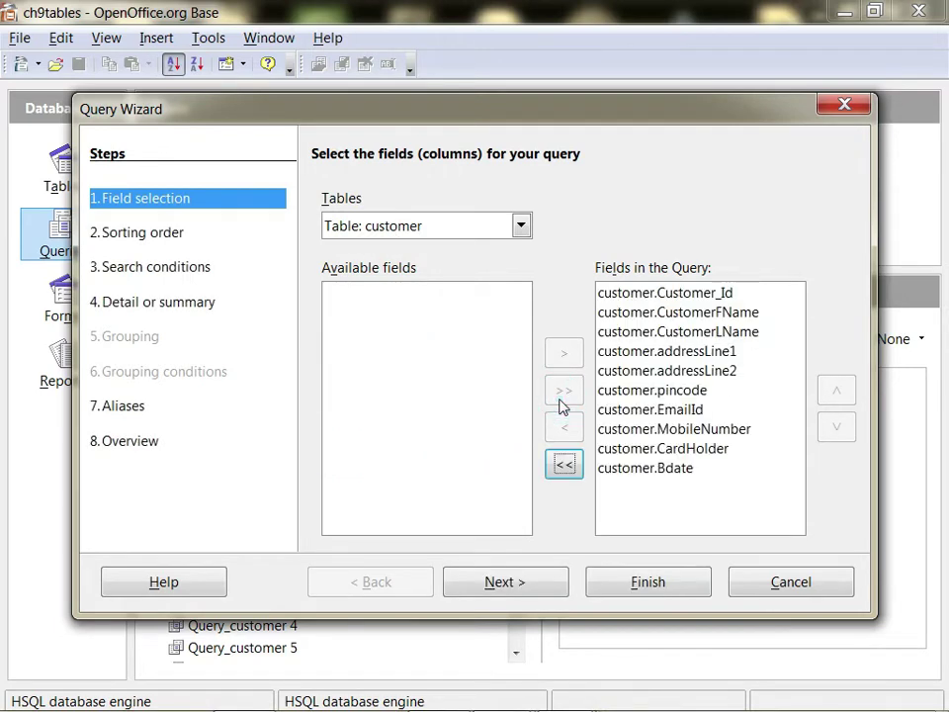
{"action": "left_click", "coordinate": [547, 580]}
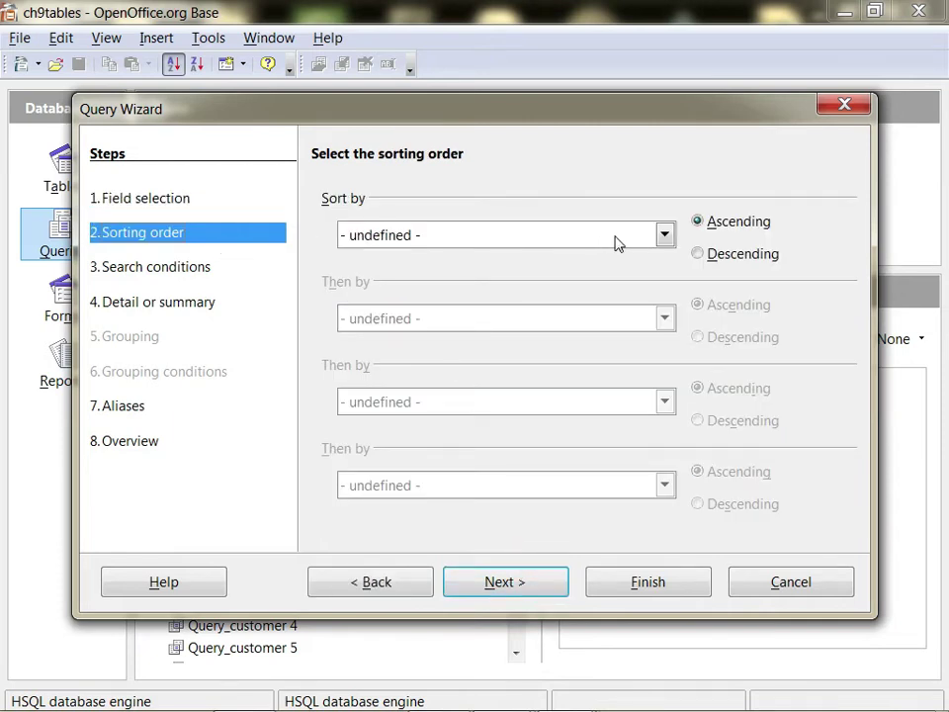
Step: Look through the sortable fields, leave the sorting order undefined, and proceed to the search conditions
{"action": "left_click", "coordinate": [664, 237]}
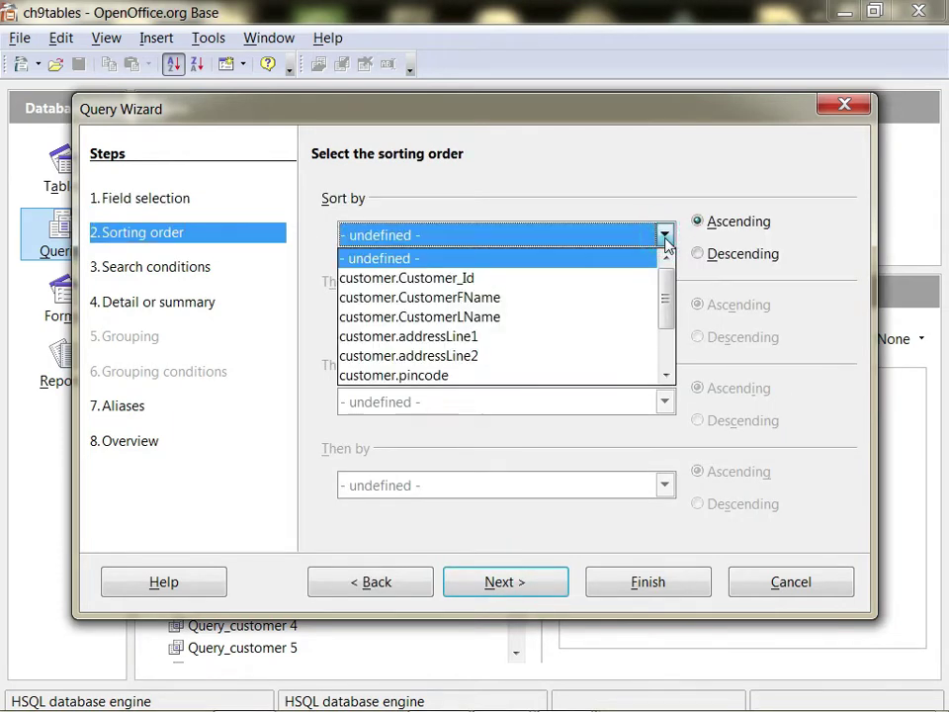
{"action": "left_click", "coordinate": [665, 237]}
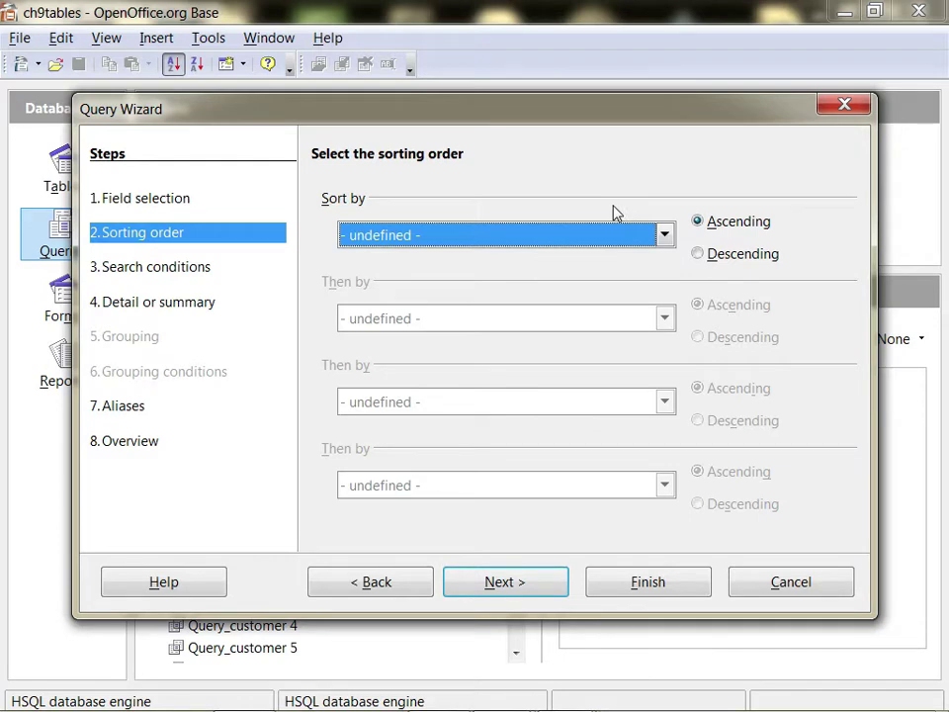
{"action": "left_click", "coordinate": [547, 592]}
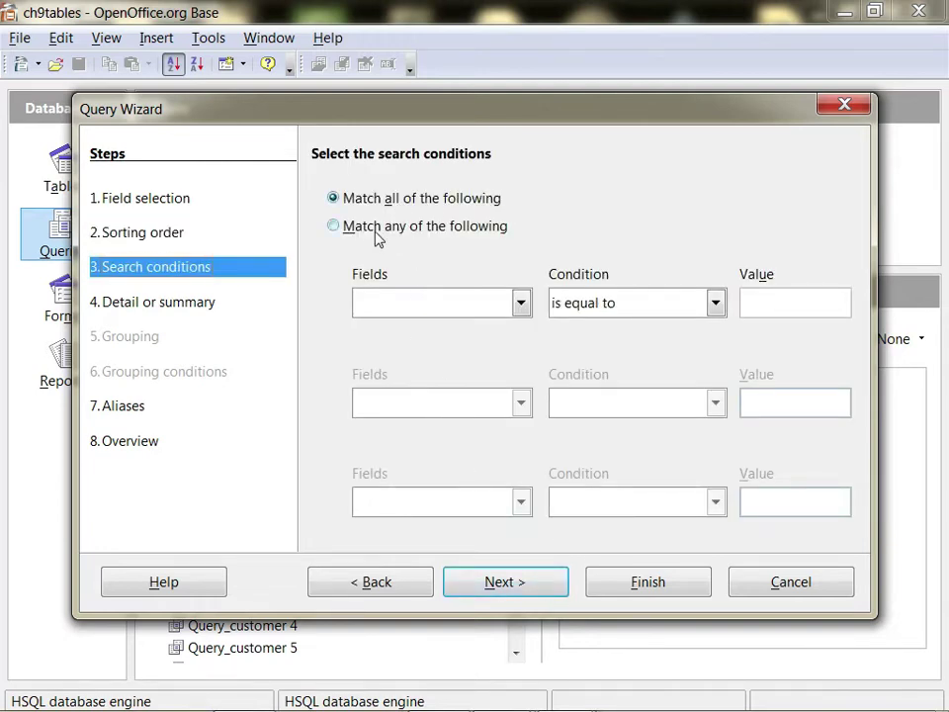
Step: Set the search condition so customer.CustomerLName is equal to the wanted customer's last name, and proceed to the query type
{"action": "left_click", "coordinate": [521, 303]}
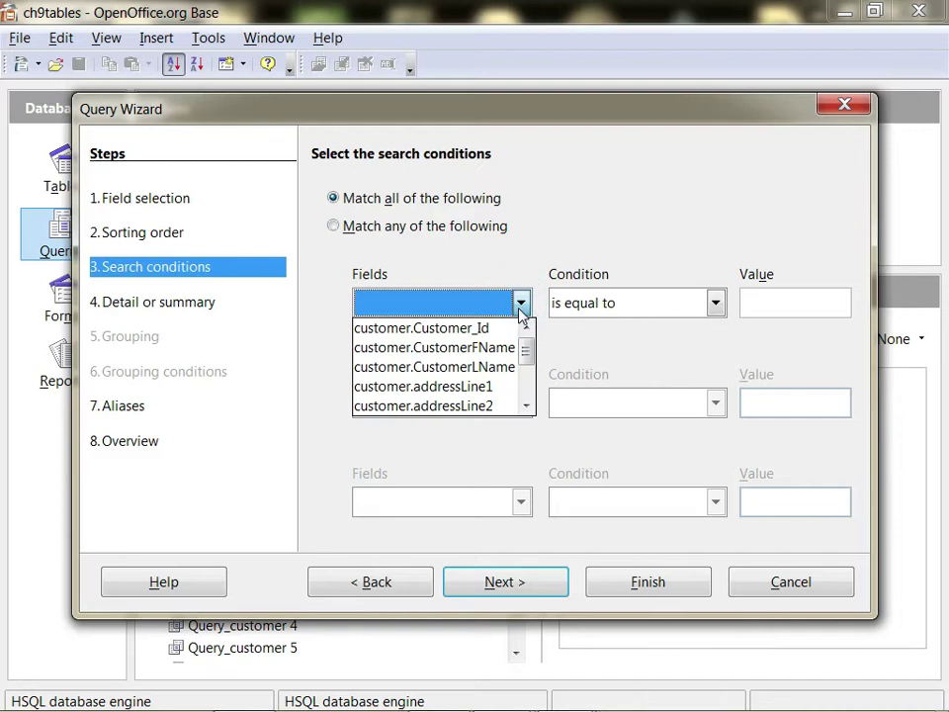
{"action": "left_click", "coordinate": [500, 373]}
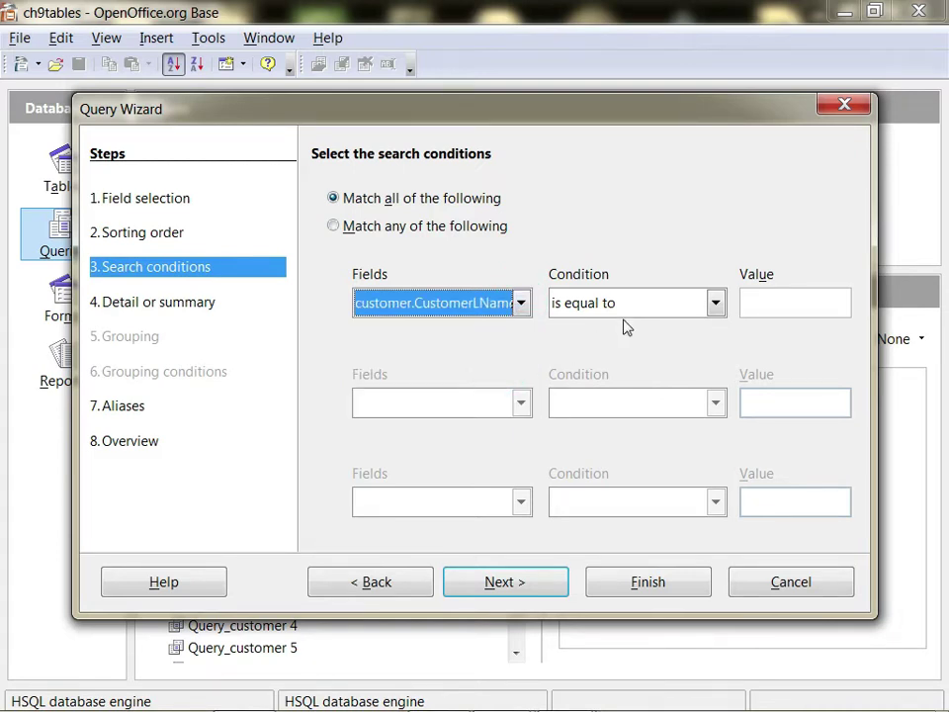
{"action": "left_click", "coordinate": [769, 308]}
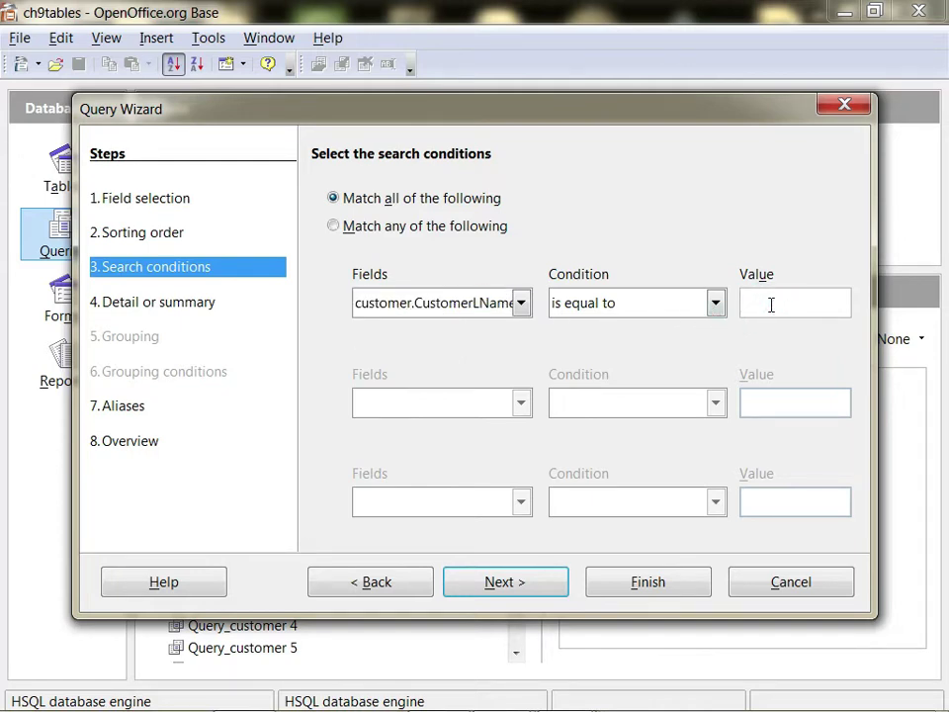
{"action": "type", "text": "Sh"}
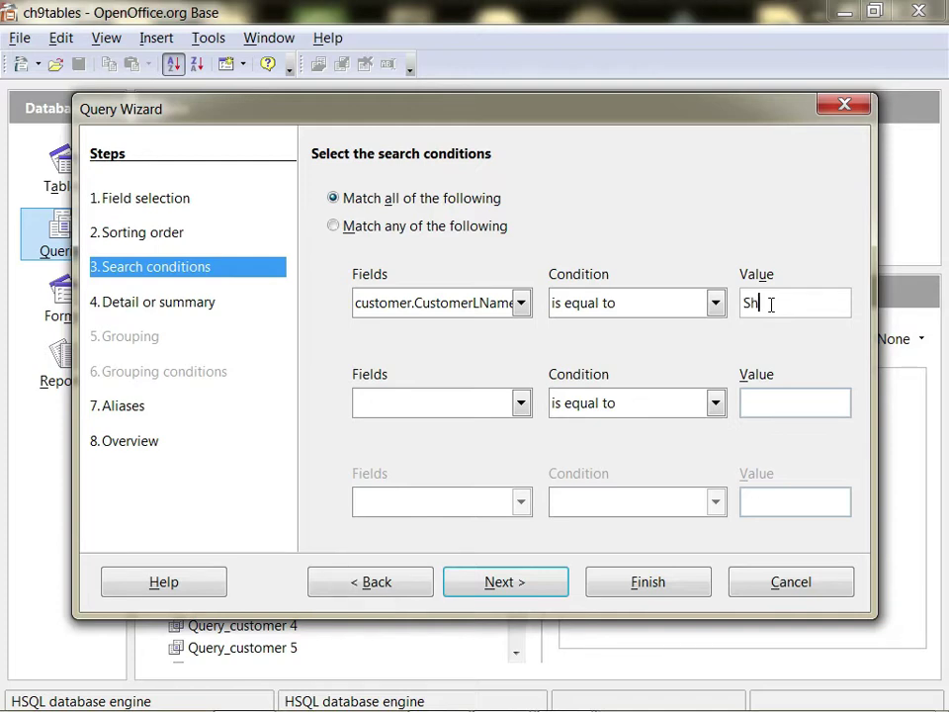
{"action": "type", "text": "ah"}
{"action": "left_click", "coordinate": [537, 580]}
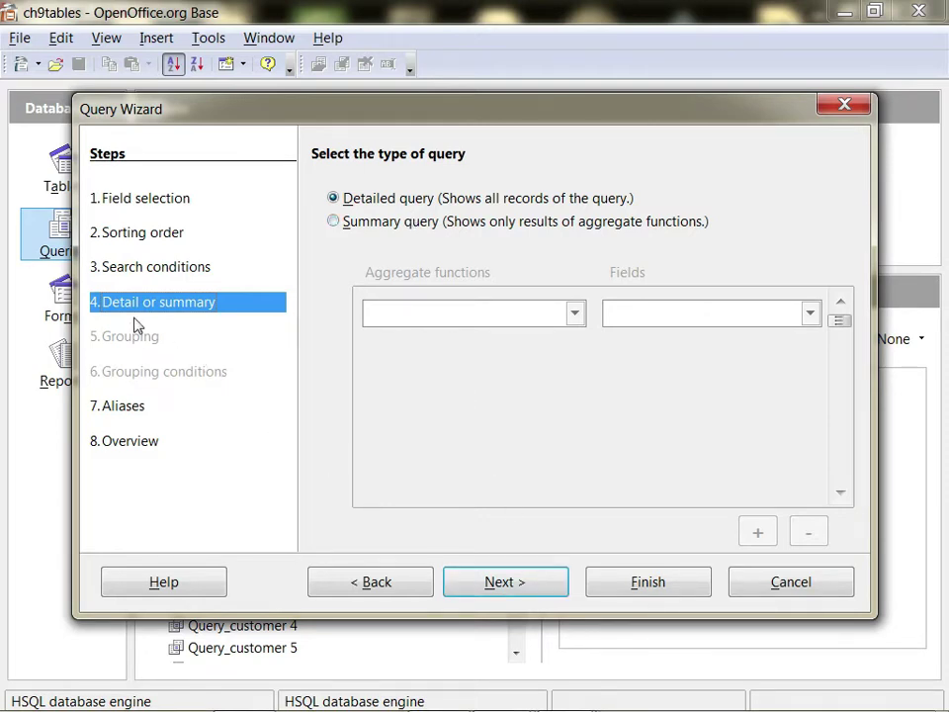
Step: Keep the detailed query type and the default field aliases, and proceed to the query overview
{"action": "left_click", "coordinate": [541, 592]}
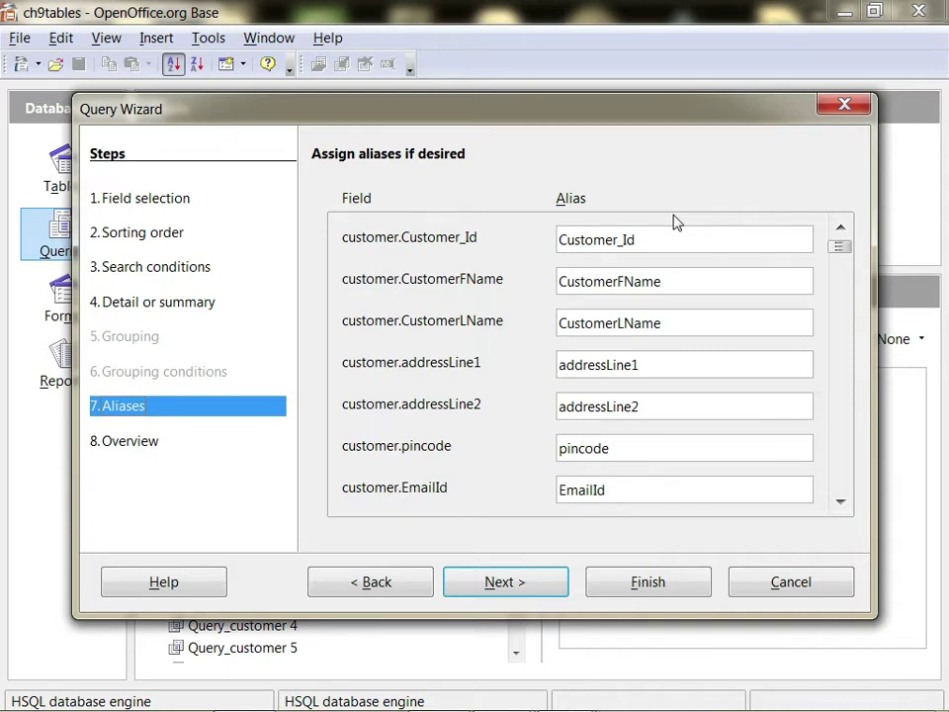
{"action": "mouse_move", "coordinate": [345, 708]}
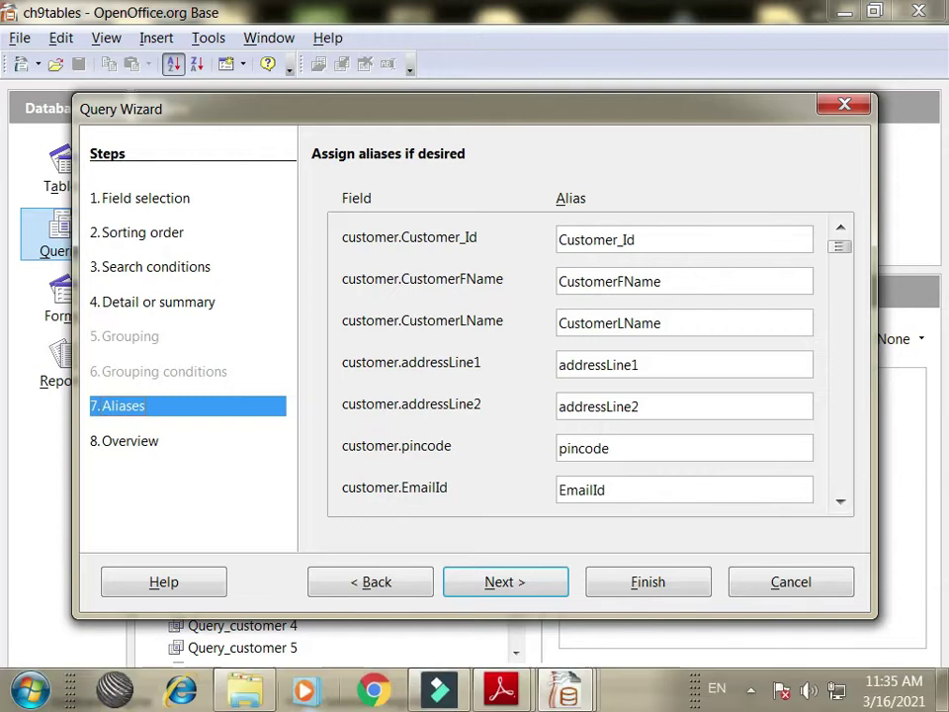
{"action": "left_click", "coordinate": [506, 584]}
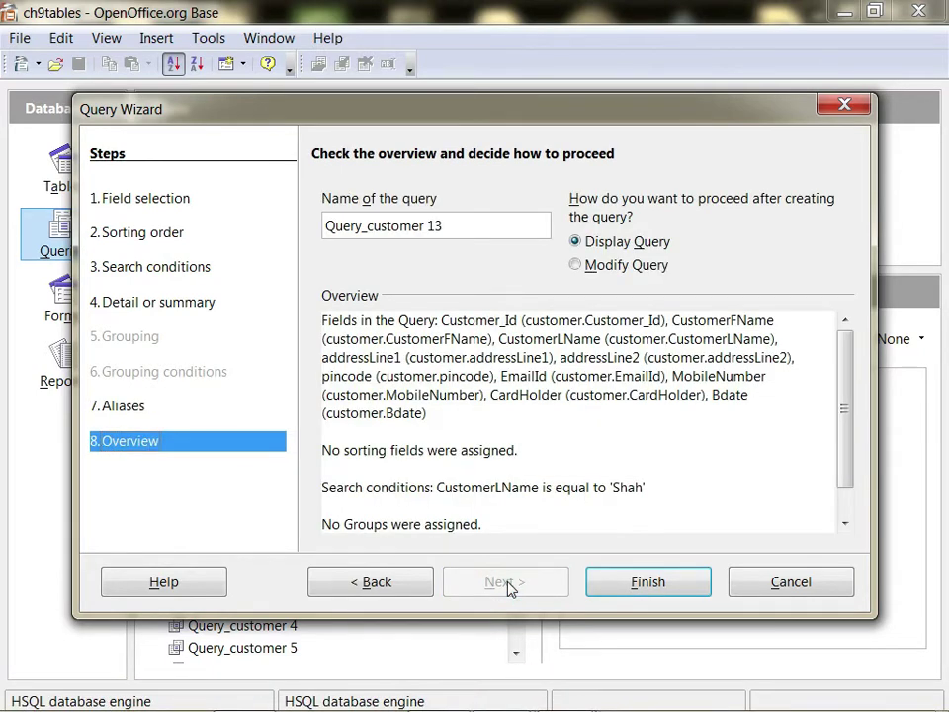
Step: Replace the default query name with the last name used in the search condition
{"action": "left_click", "coordinate": [454, 224]}
{"action": "key", "text": "Left"}
{"action": "key", "text": "Left"}
{"action": "key", "text": "Left"}
{"action": "key", "text": "Left"}
{"action": "key", "text": "Left"}
{"action": "key", "text": "Left"}
{"action": "key", "text": "Delete"}
{"action": "key", "text": "Delete"}
{"action": "key", "text": "Delete"}
{"action": "key", "text": "Delete"}
{"action": "key", "text": "Delete"}
{"action": "key", "text": "Delete"}
{"action": "key", "text": "Delete"}
{"action": "key", "text": "Delete"}
{"action": "key", "text": "Delete"}
{"action": "key", "text": "Delete"}
{"action": "key", "text": "Delete"}
{"action": "key", "text": "Delete"}
{"action": "key", "text": "Delete"}
{"action": "key", "text": "Delete"}
{"action": "key", "text": "Delete"}
{"action": "key", "text": "Delete"}
{"action": "key", "text": "Delete"}
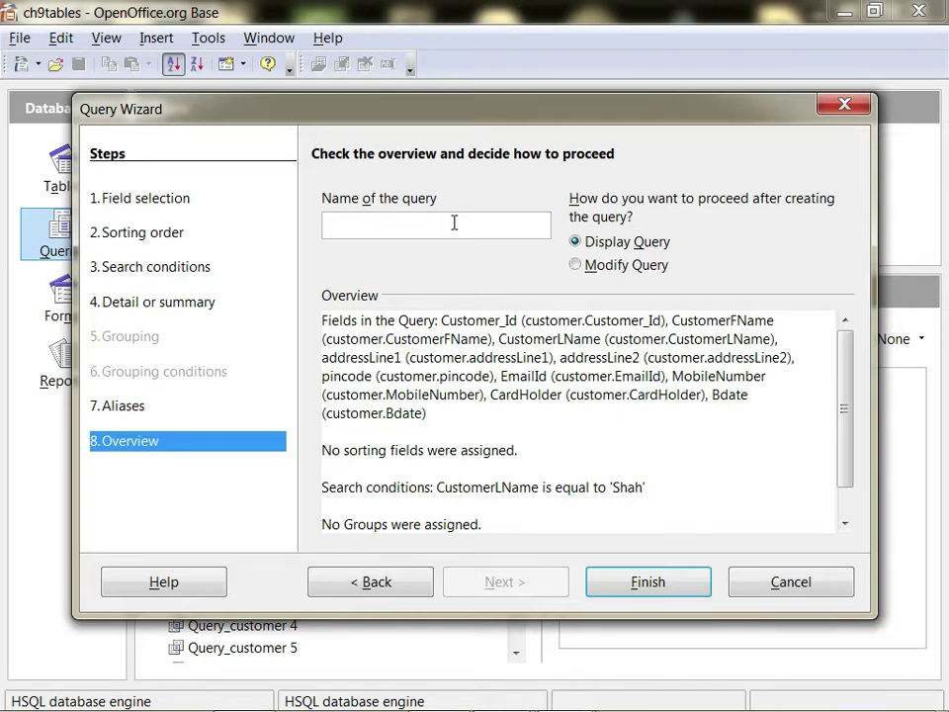
{"action": "type", "text": "Shah"}
Step: Review the overview of fields and conditions, and finish the wizard with Display Query selected
{"action": "scroll", "coordinate": [692, 415], "scroll_direction": "down", "scroll_amount": 1}
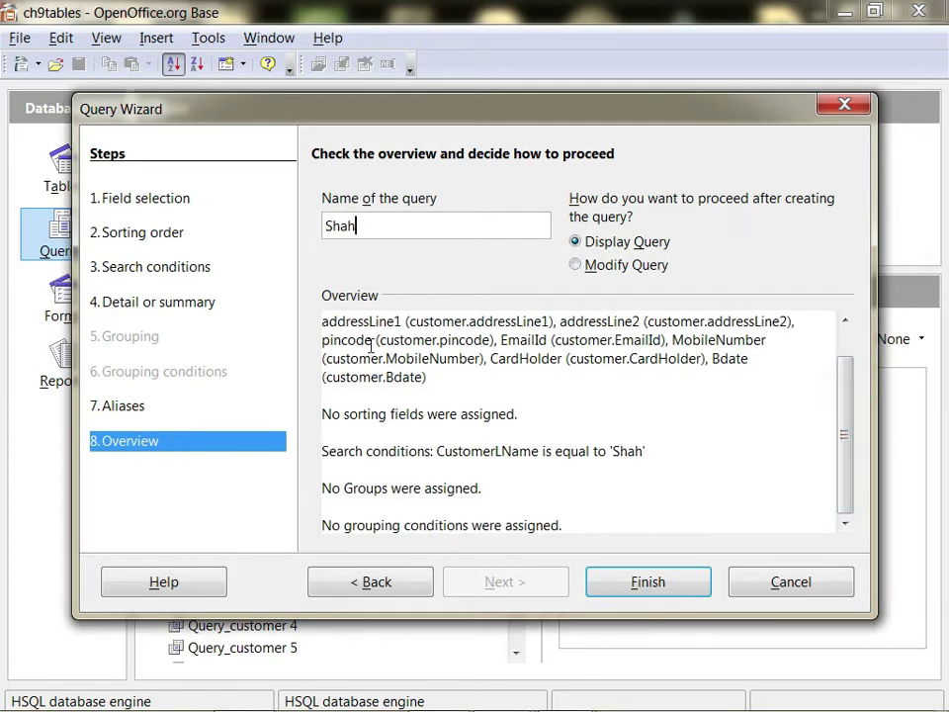
{"action": "left_click_drag", "start_coordinate": [847, 439], "coordinate": [849, 416]}
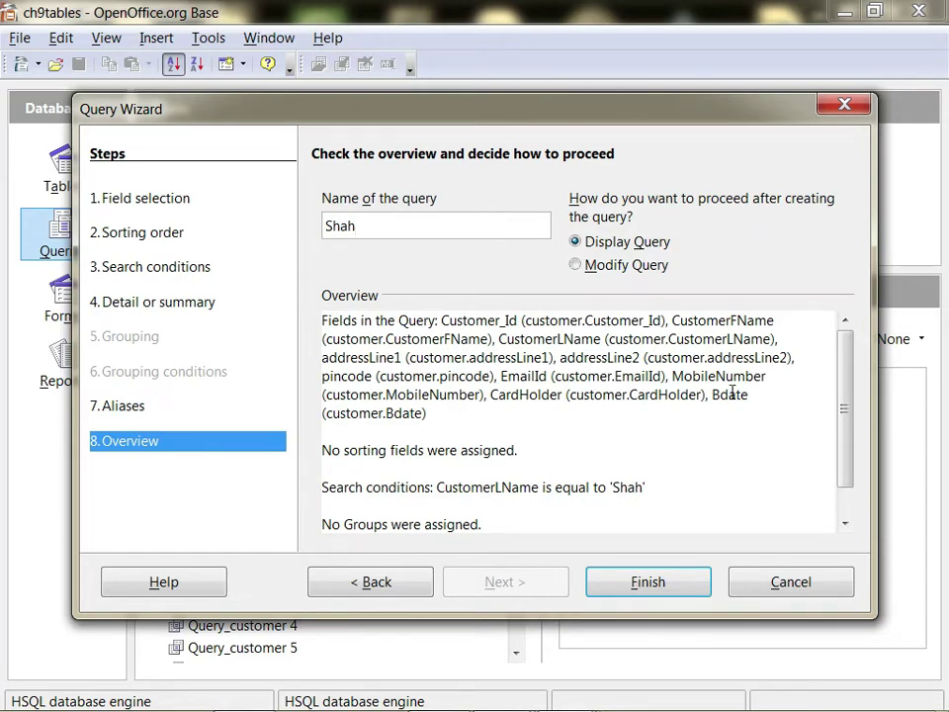
{"action": "scroll", "coordinate": [726, 397], "scroll_direction": "down", "scroll_amount": 1}
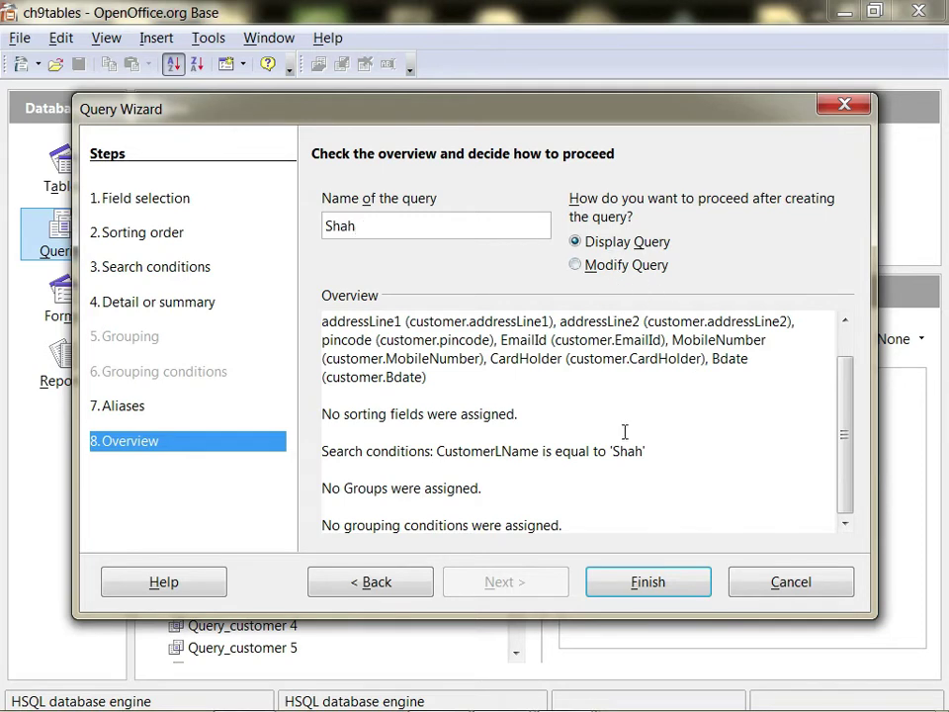
{"action": "left_click", "coordinate": [648, 584]}
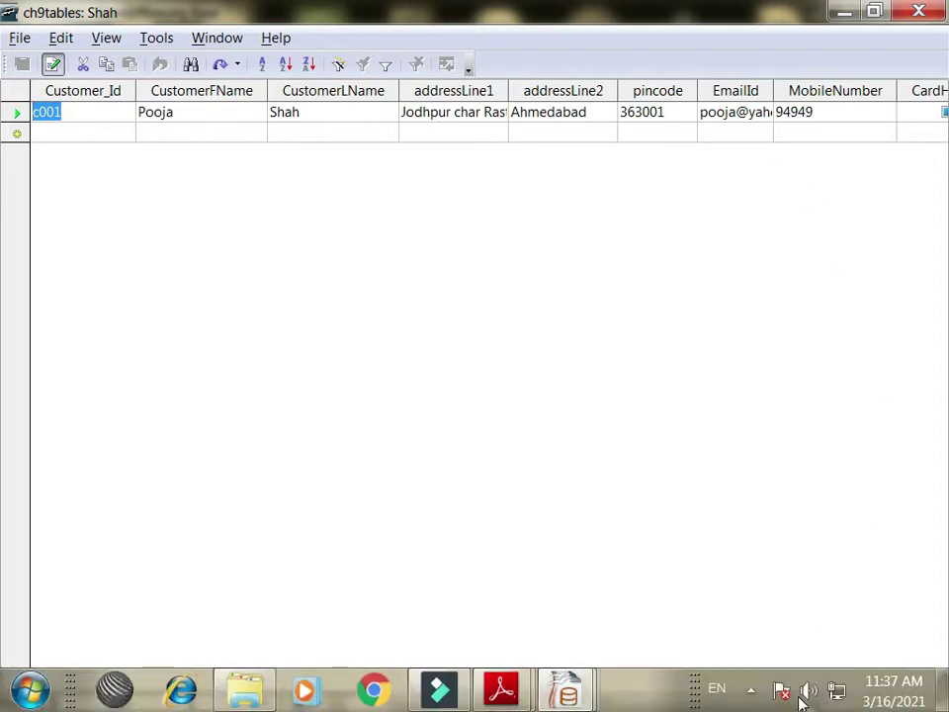
Step: Examine the query result across all columns from Customer_Id to Bdate, checking the CustomerLName value
{"action": "left_click_drag", "start_coordinate": [786, 703], "coordinate": [907, 708]}
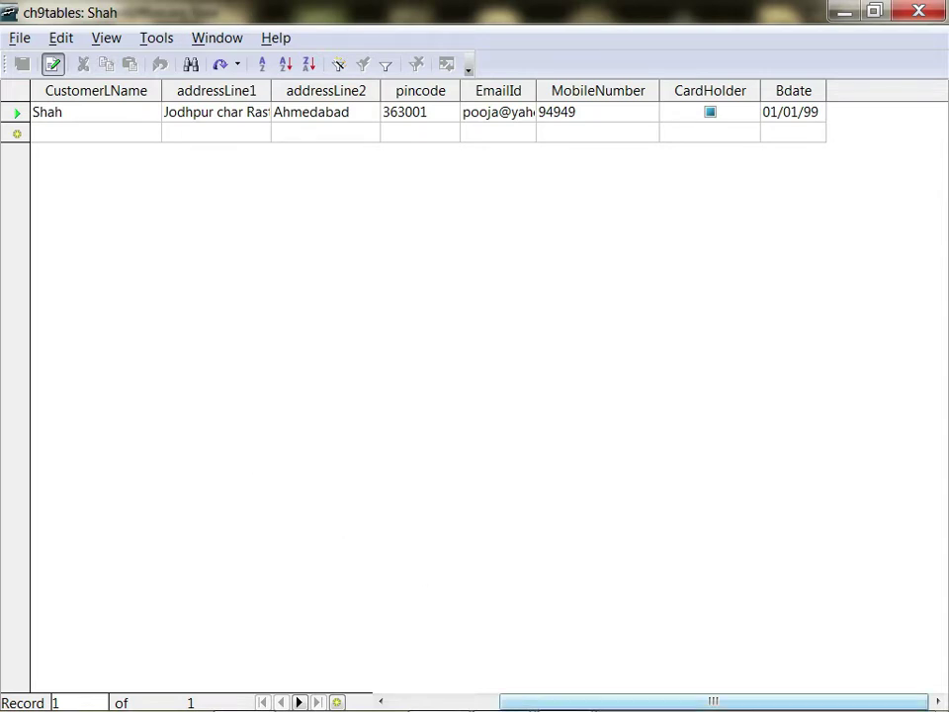
{"action": "left_click_drag", "start_coordinate": [540, 704], "coordinate": [408, 708]}
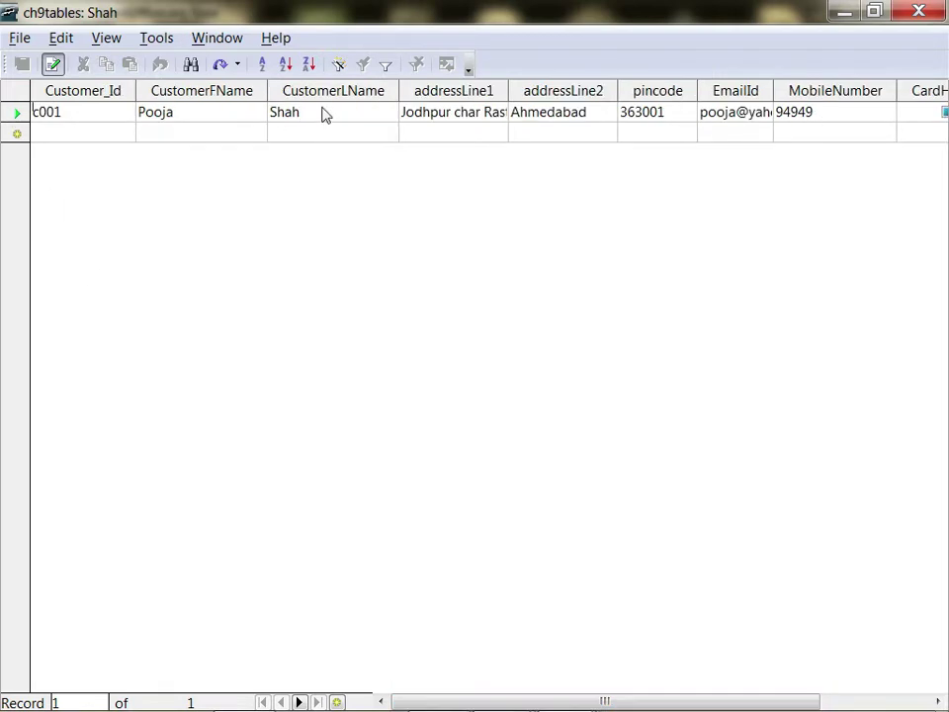
{"action": "left_click_drag", "start_coordinate": [289, 117], "coordinate": [348, 107]}
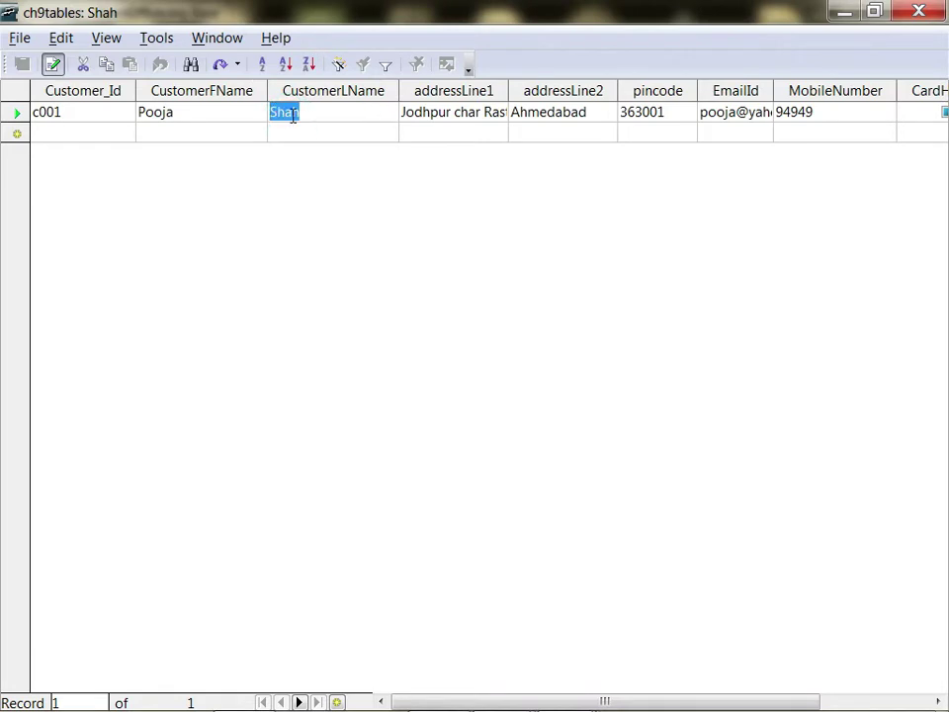
Step: Switch to CH 11.pdf in Adobe Reader and examine the CustomerList query result in figure 11.7
{"action": "mouse_move", "coordinate": [579, 705]}
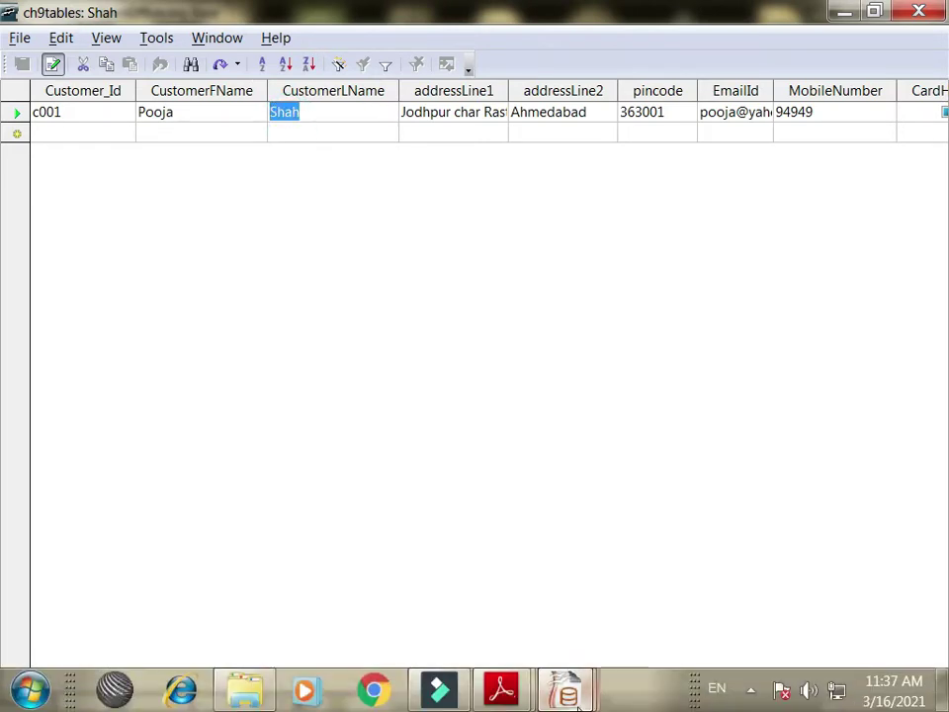
{"action": "left_click", "coordinate": [501, 689]}
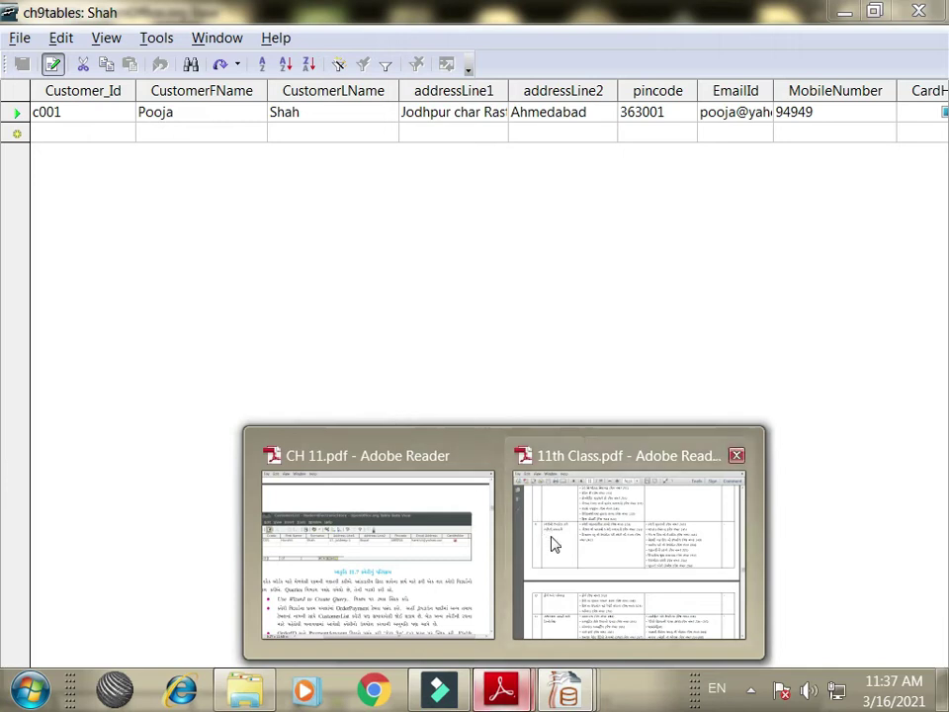
{"action": "left_click", "coordinate": [386, 538]}
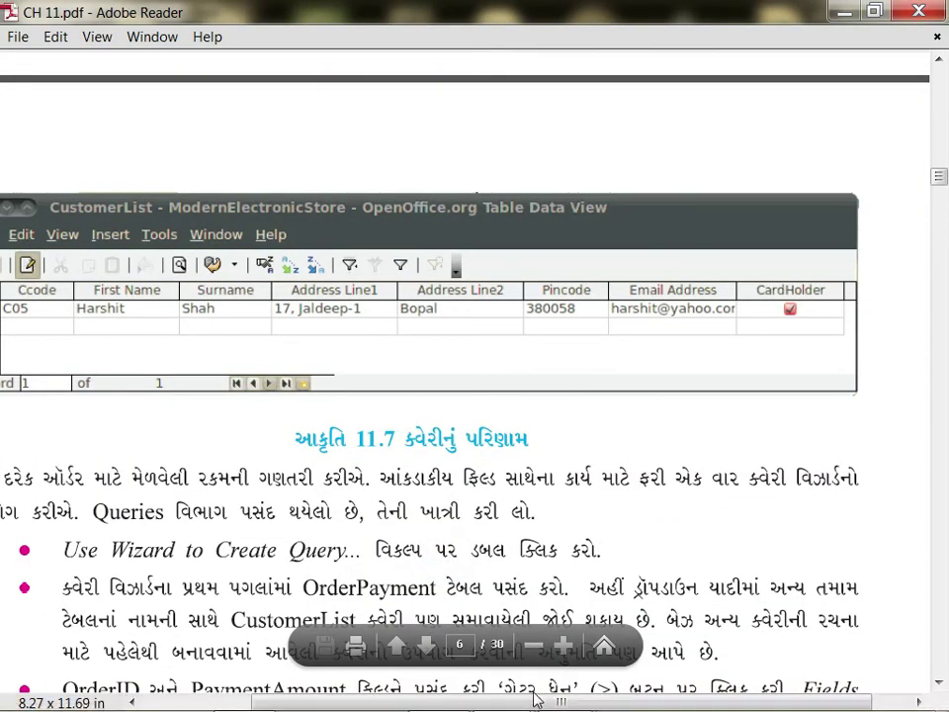
{"action": "left_click_drag", "start_coordinate": [538, 699], "coordinate": [504, 699]}
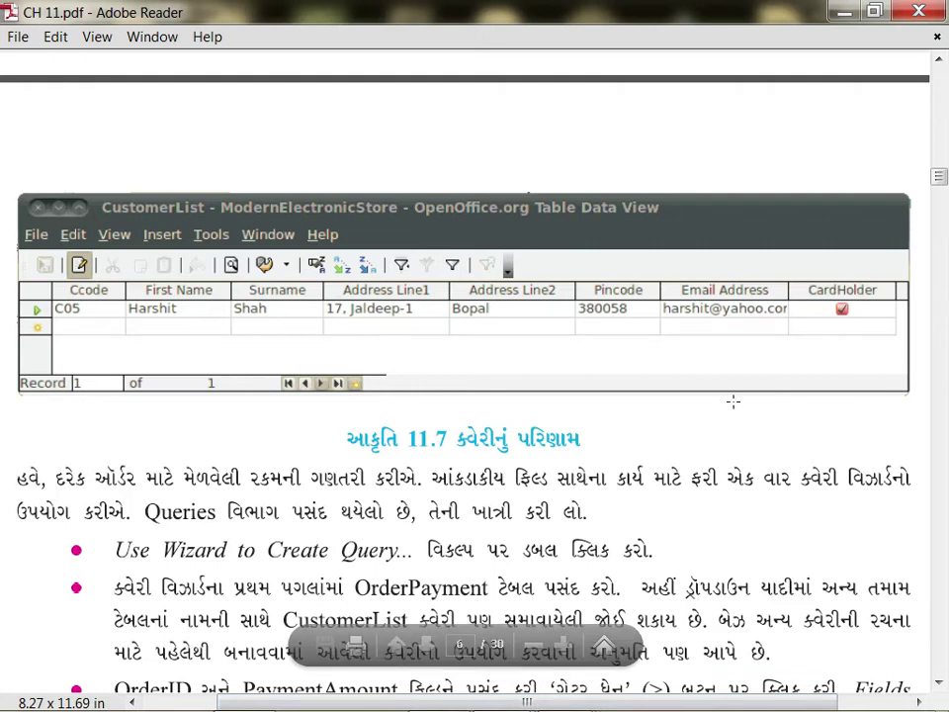
Step: Read the textbook instructions for the OrderPayment summary query, from field selection and aggregate functions to the design view figures
{"action": "scroll", "coordinate": [737, 418], "scroll_direction": "down", "scroll_amount": 2}
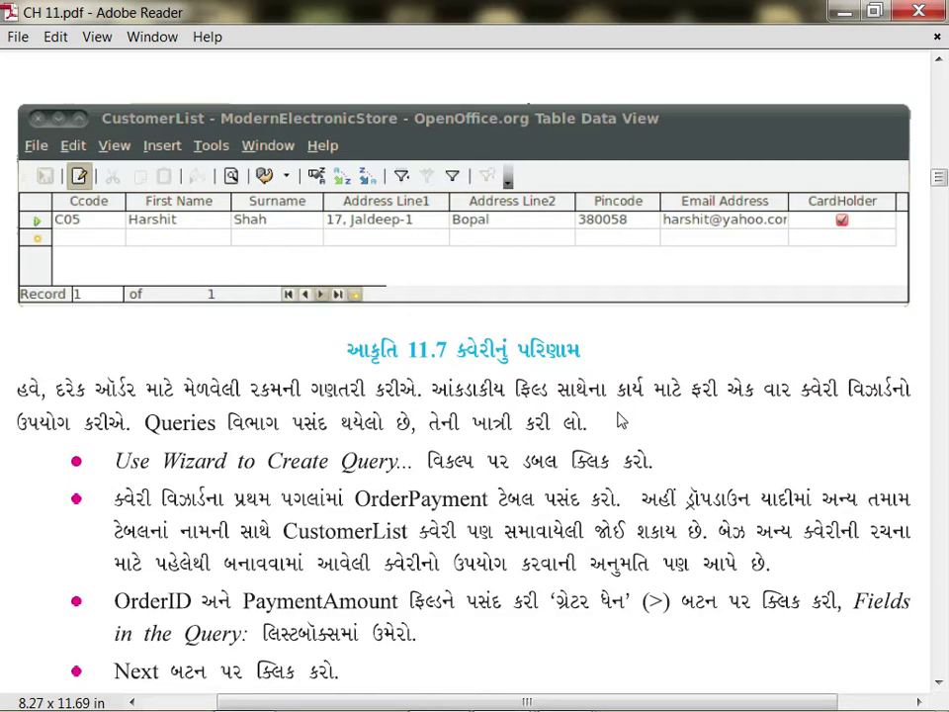
{"action": "scroll", "coordinate": [531, 473], "scroll_direction": "down", "scroll_amount": 2}
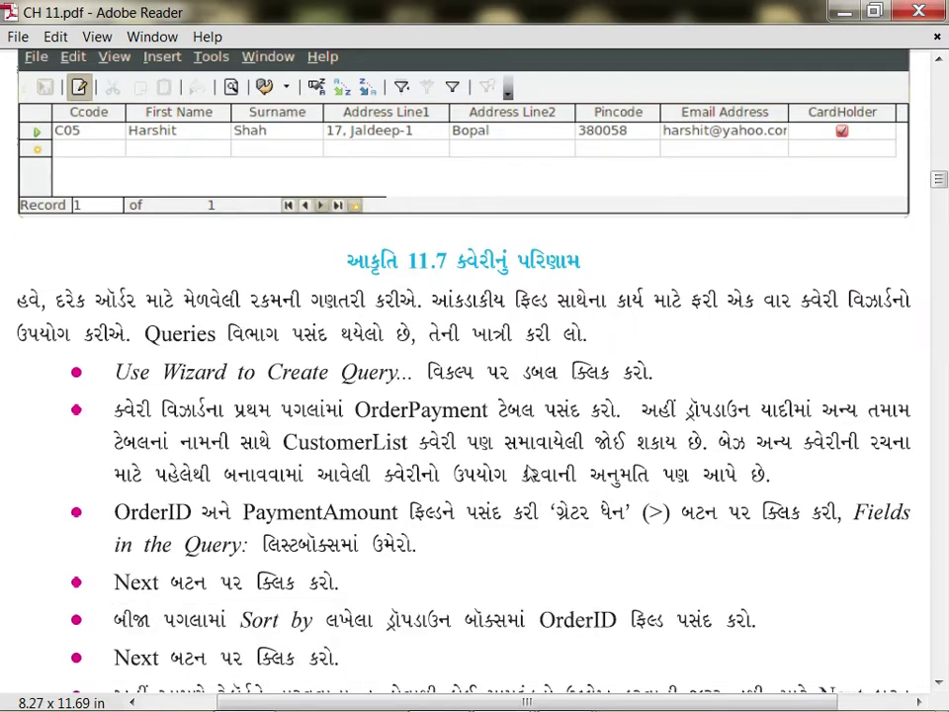
{"action": "scroll", "coordinate": [396, 356], "scroll_direction": "down", "scroll_amount": 2}
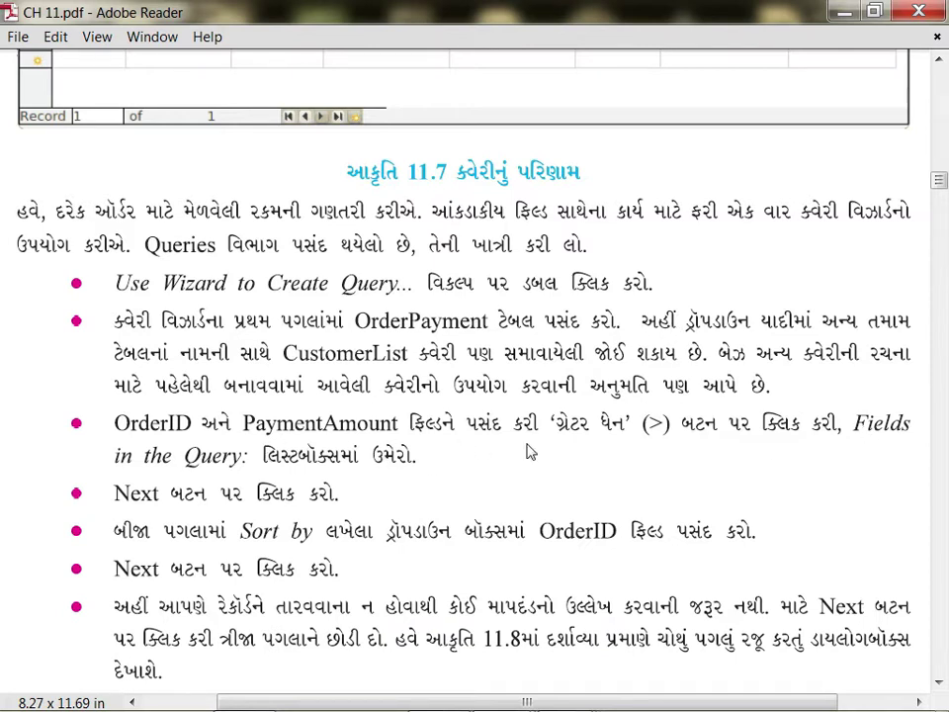
{"action": "scroll", "coordinate": [519, 464], "scroll_direction": "down", "scroll_amount": 4}
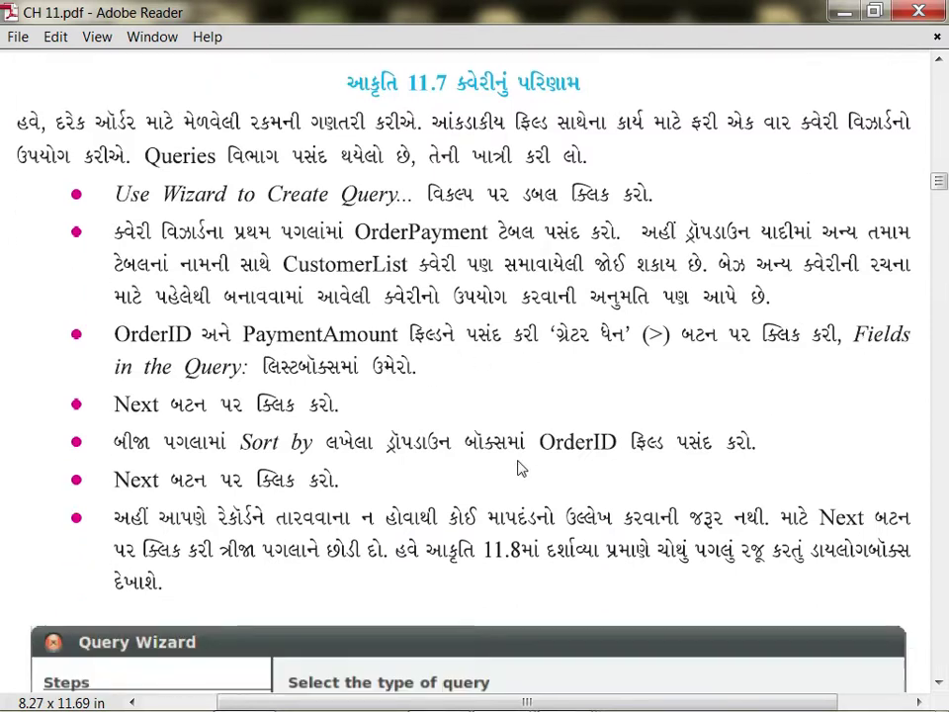
{"action": "scroll", "coordinate": [519, 464], "scroll_direction": "down", "scroll_amount": 9}
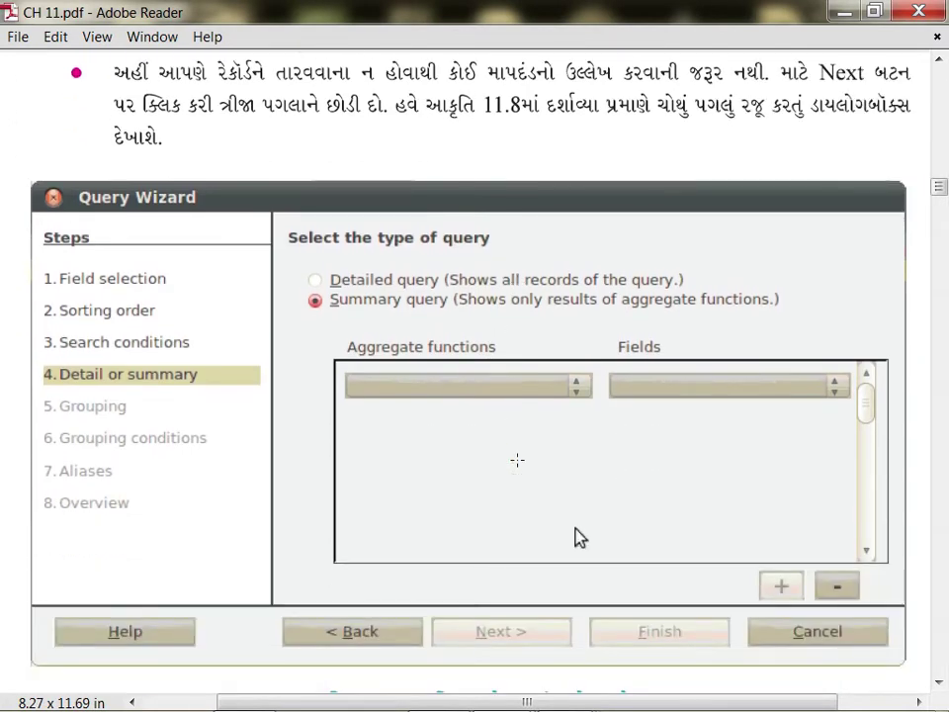
{"action": "scroll", "coordinate": [517, 460], "scroll_direction": "down", "scroll_amount": 20}
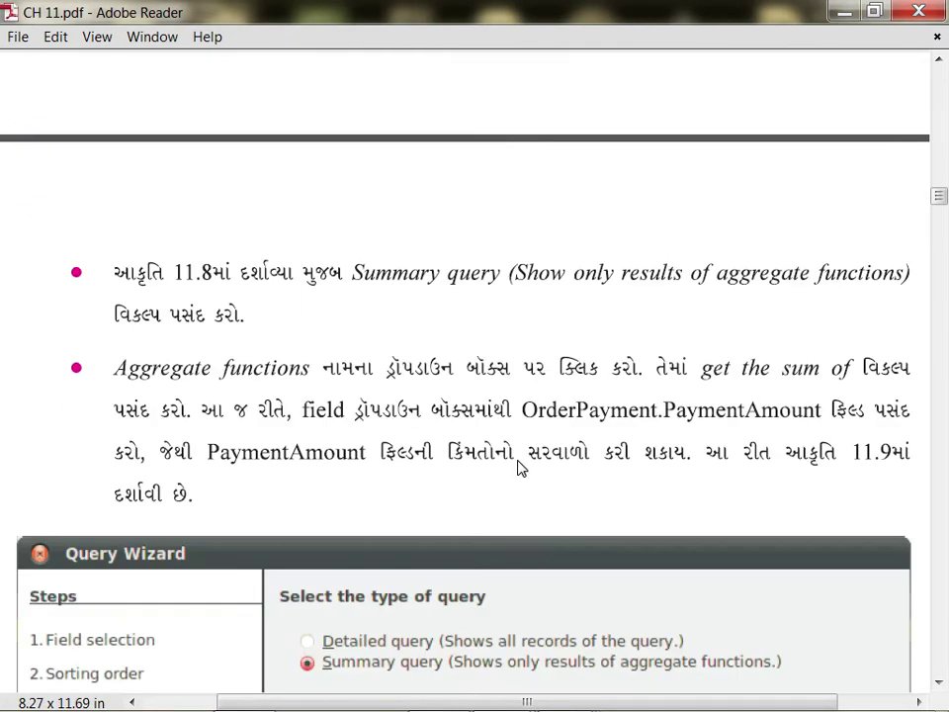
{"action": "scroll", "coordinate": [517, 460], "scroll_direction": "down", "scroll_amount": 4}
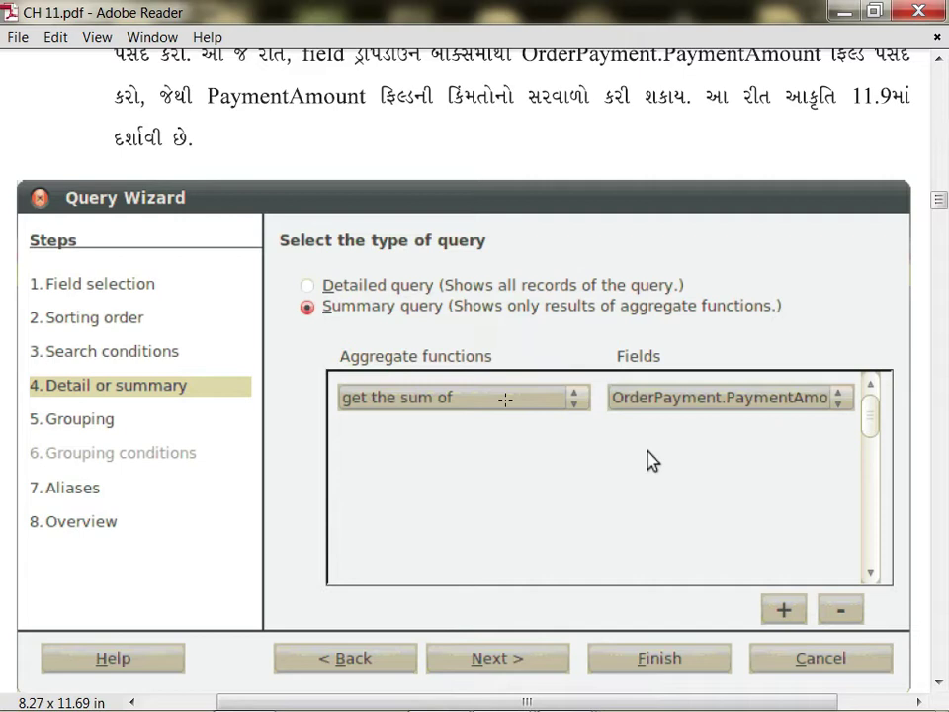
{"action": "scroll", "coordinate": [505, 398], "scroll_direction": "down", "scroll_amount": 1}
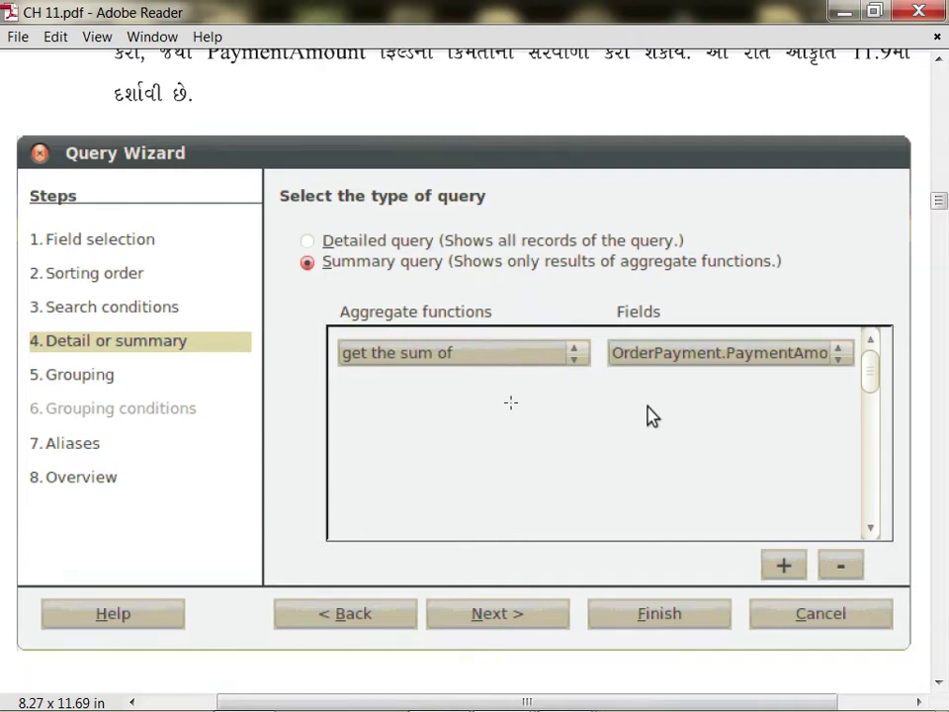
{"action": "scroll", "coordinate": [362, 386], "scroll_direction": "down", "scroll_amount": 20}
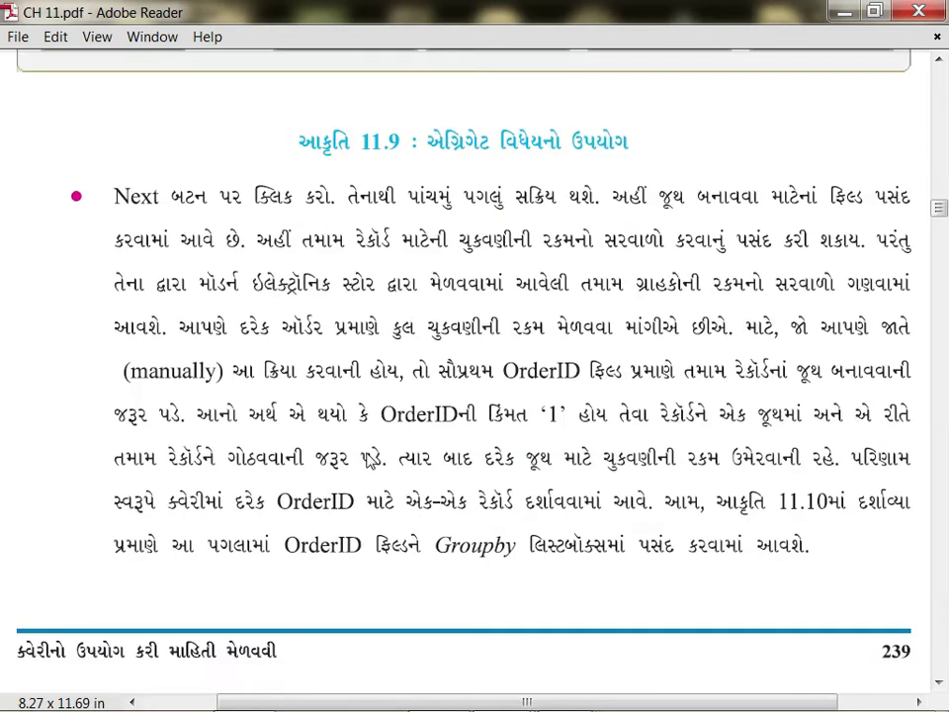
{"action": "scroll", "coordinate": [387, 471], "scroll_direction": "down", "scroll_amount": 20}
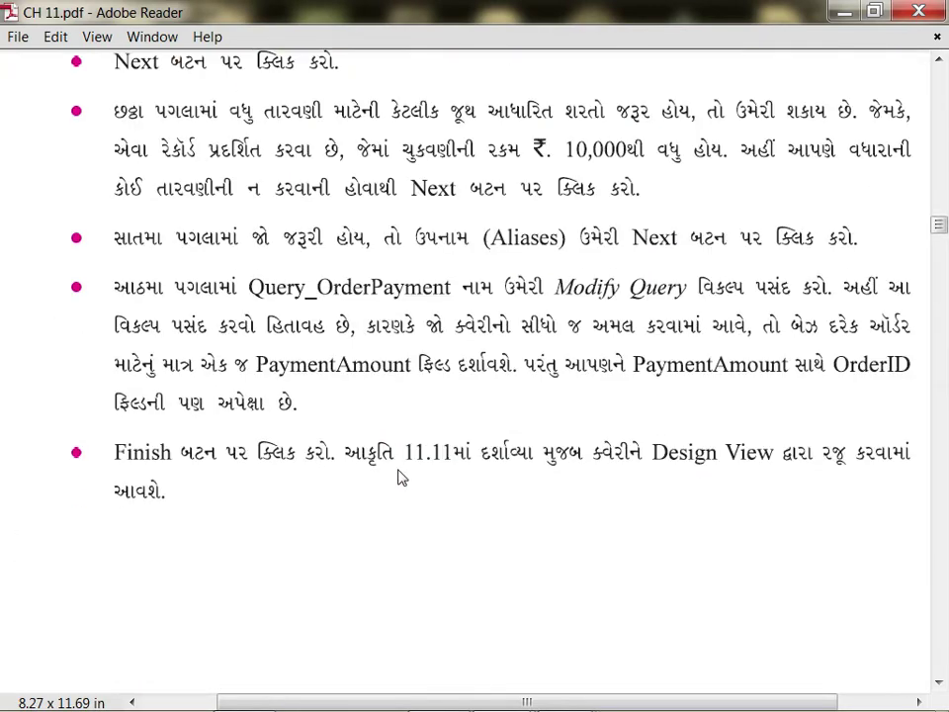
{"action": "scroll", "coordinate": [401, 475], "scroll_direction": "down", "scroll_amount": 20}
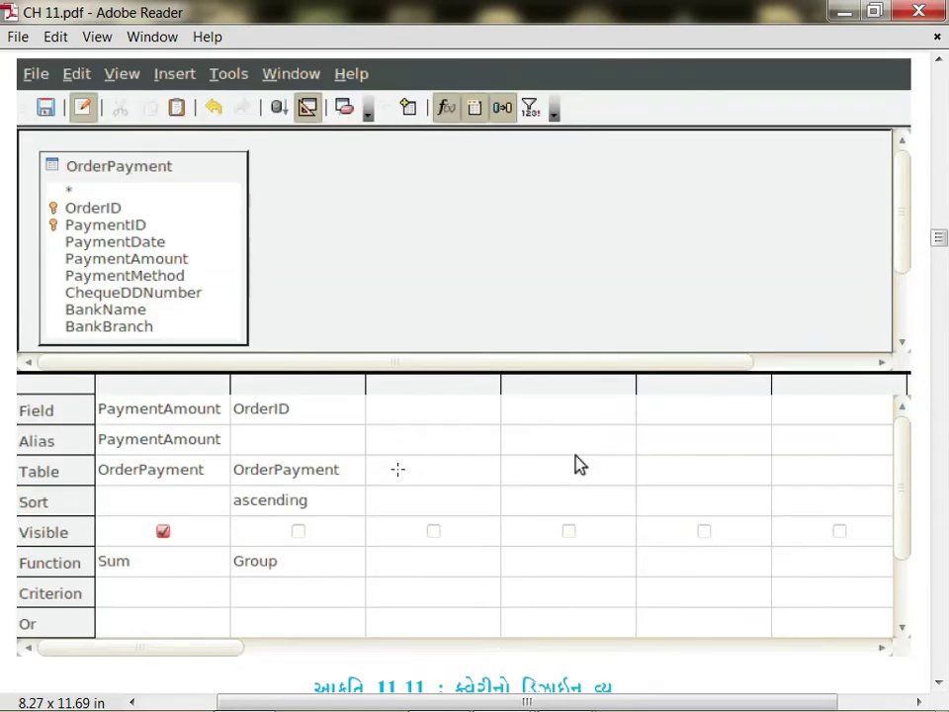
{"action": "scroll", "coordinate": [398, 469], "scroll_direction": "down", "scroll_amount": 3}
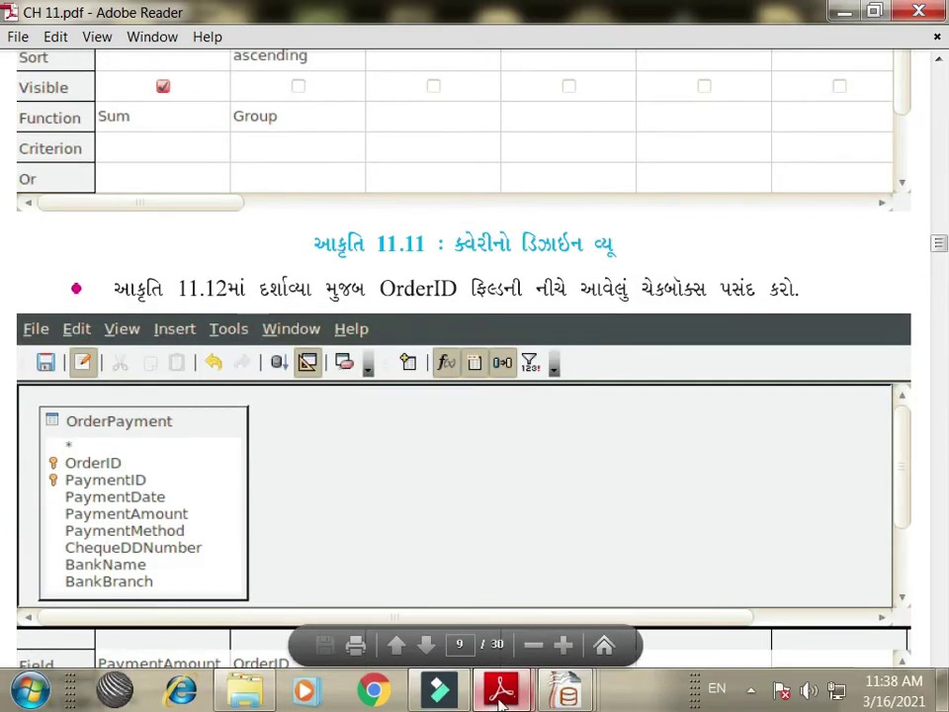
Step: Return to the ch9tables database's queries in OpenOffice.org Base, open the Query Wizard, and cancel it
{"action": "mouse_move", "coordinate": [567, 690]}
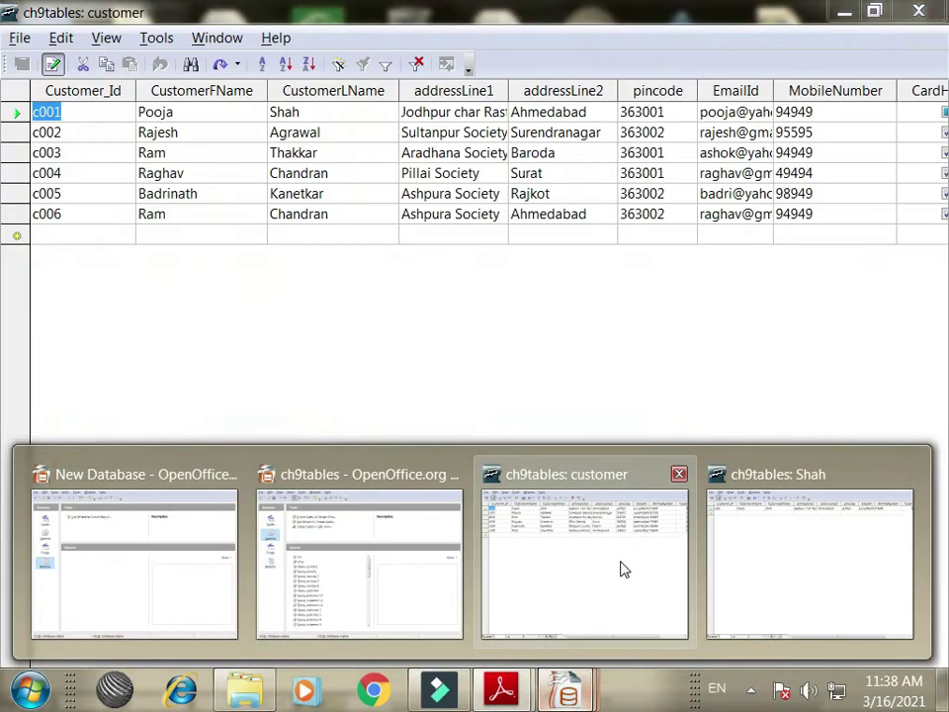
{"action": "left_click", "coordinate": [380, 593]}
{"action": "left_click", "coordinate": [95, 255]}
{"action": "left_click", "coordinate": [229, 176]}
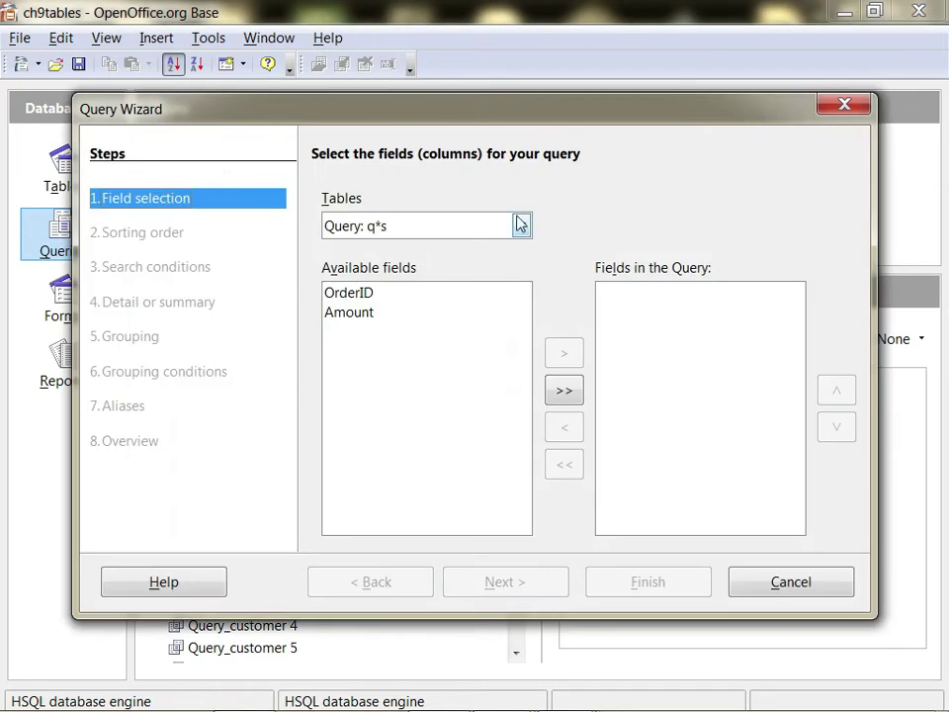
{"action": "left_click", "coordinate": [845, 104]}
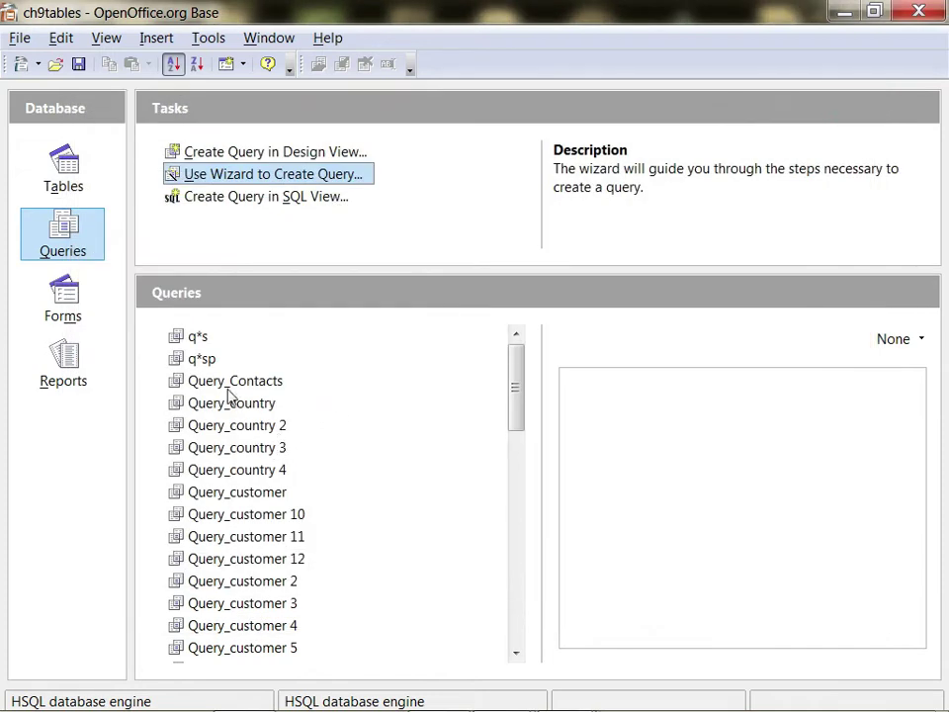
Step: Look through the records of the product, Order and Orders tables in the ch9tables database
{"action": "left_click", "coordinate": [61, 150]}
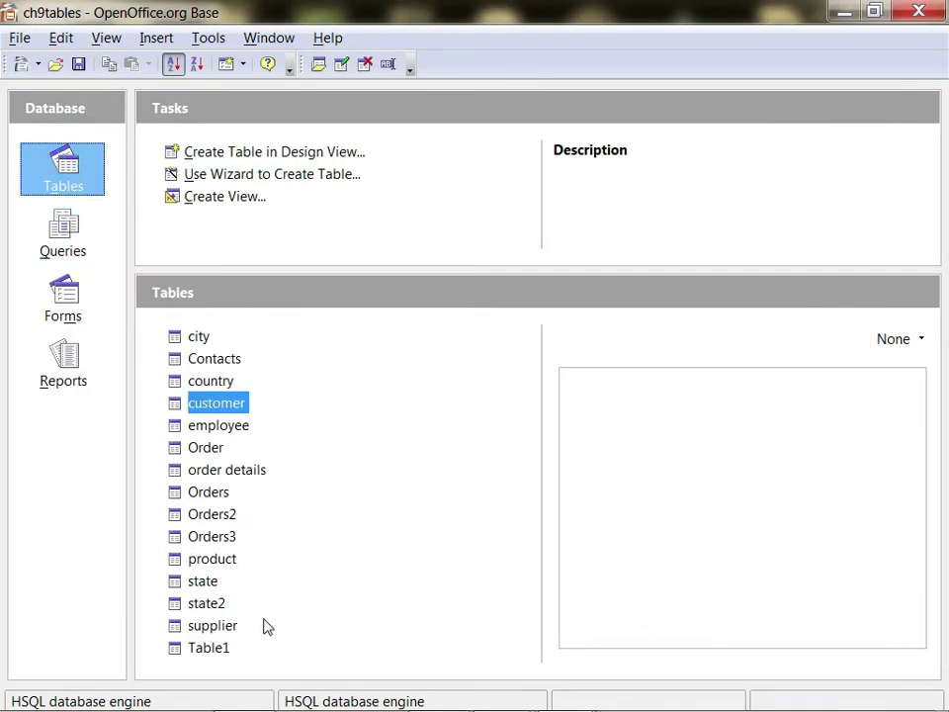
{"action": "left_click", "coordinate": [225, 563]}
{"action": "double_click", "coordinate": [225, 564]}
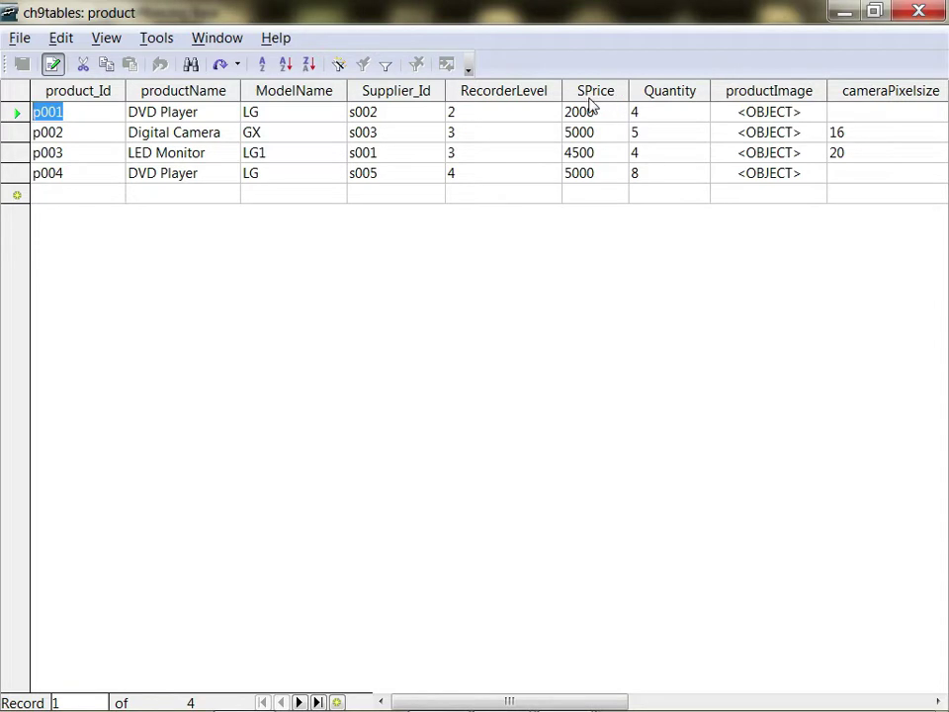
{"action": "key", "text": "ctrl+w"}
{"action": "double_click", "coordinate": [204, 447]}
{"action": "left_click", "coordinate": [919, 11]}
{"action": "double_click", "coordinate": [204, 497]}
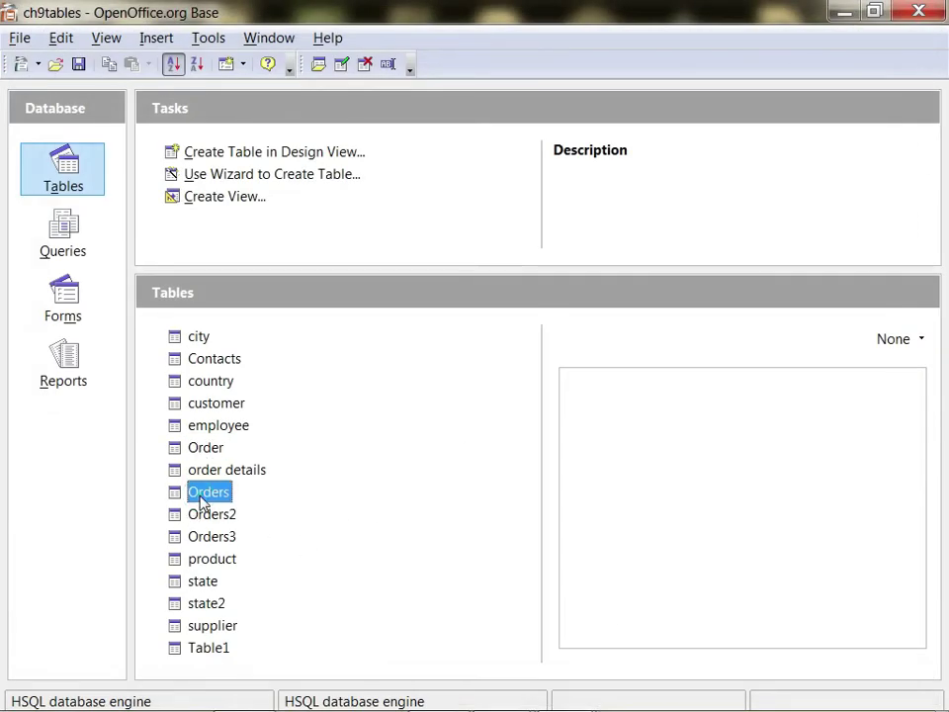
{"action": "left_click", "coordinate": [919, 11]}
Step: Examine all columns of the product table, from product_Id through HDDCapacity, and close the table
{"action": "double_click", "coordinate": [220, 558]}
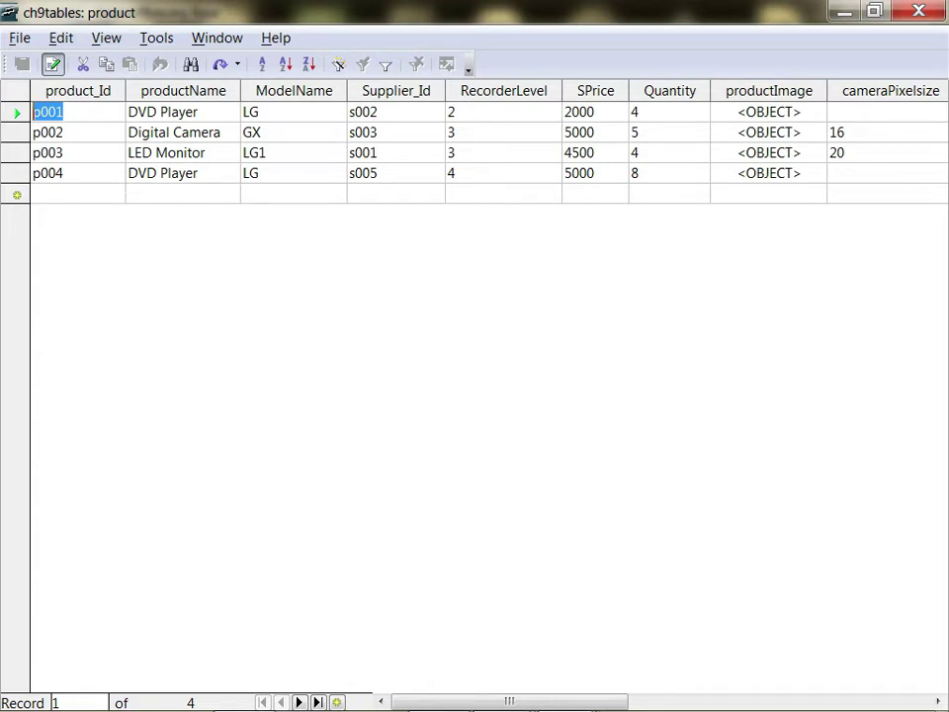
{"action": "left_click_drag", "start_coordinate": [594, 704], "coordinate": [864, 702]}
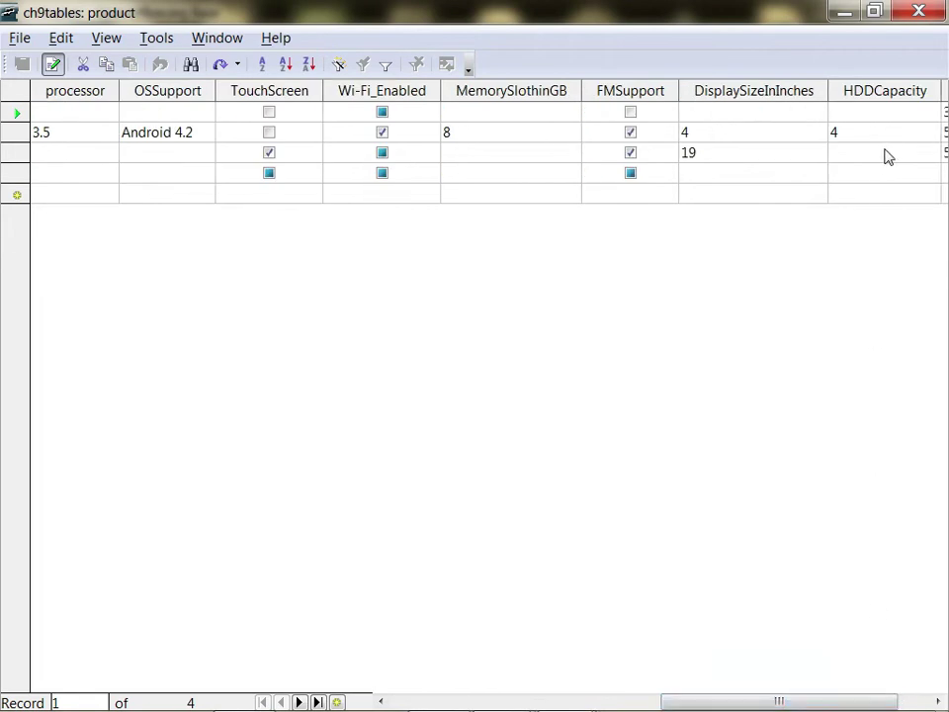
{"action": "left_click_drag", "start_coordinate": [751, 702], "coordinate": [453, 703]}
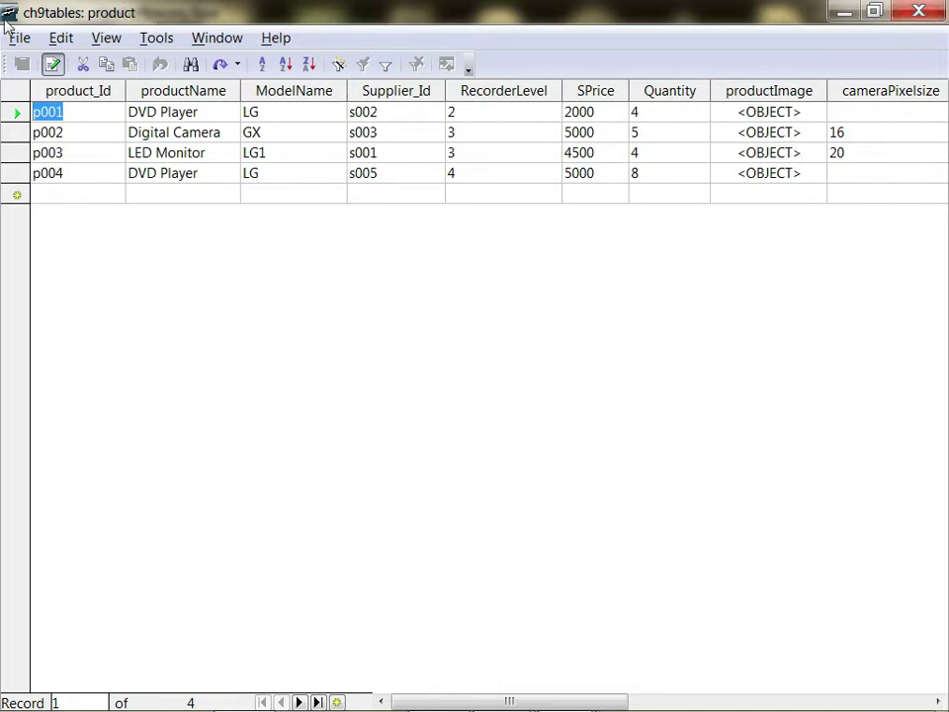
{"action": "left_click", "coordinate": [917, 18]}
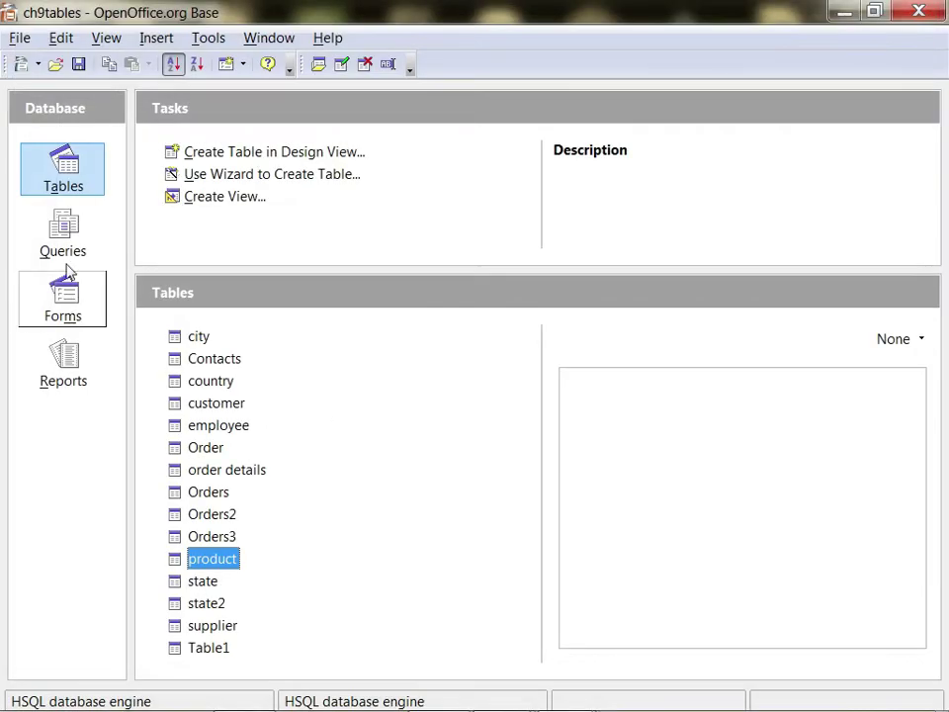
Step: Start a Query Wizard query containing only the SPrice field of the product table, leaving the sorting order undefined
{"action": "left_click", "coordinate": [62, 227]}
{"action": "left_click", "coordinate": [248, 178]}
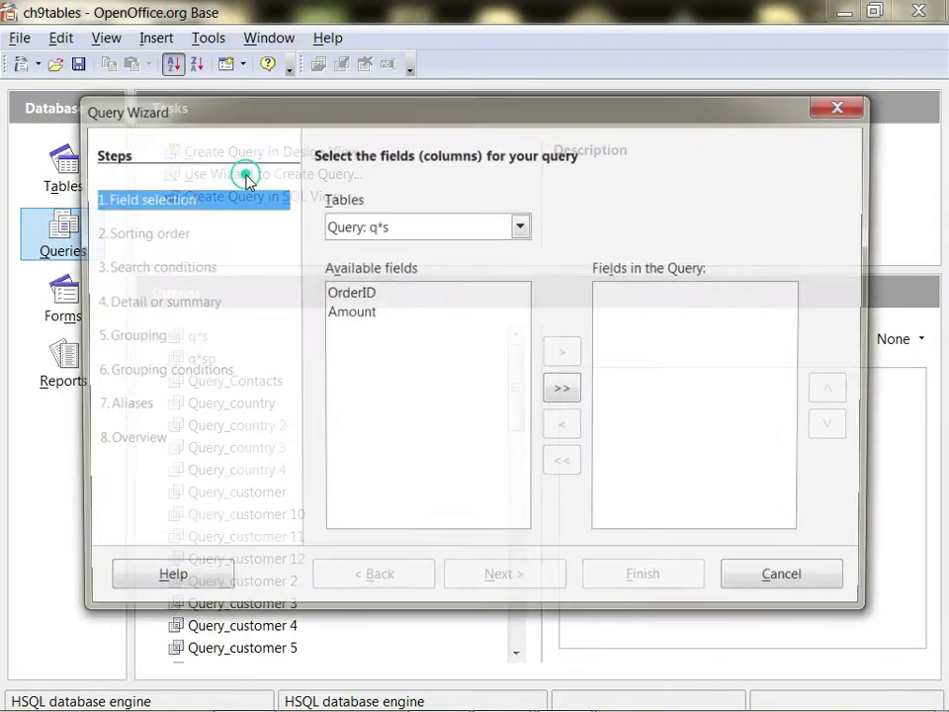
{"action": "left_click", "coordinate": [524, 227]}
{"action": "left_click_drag", "start_coordinate": [522, 265], "coordinate": [519, 363]}
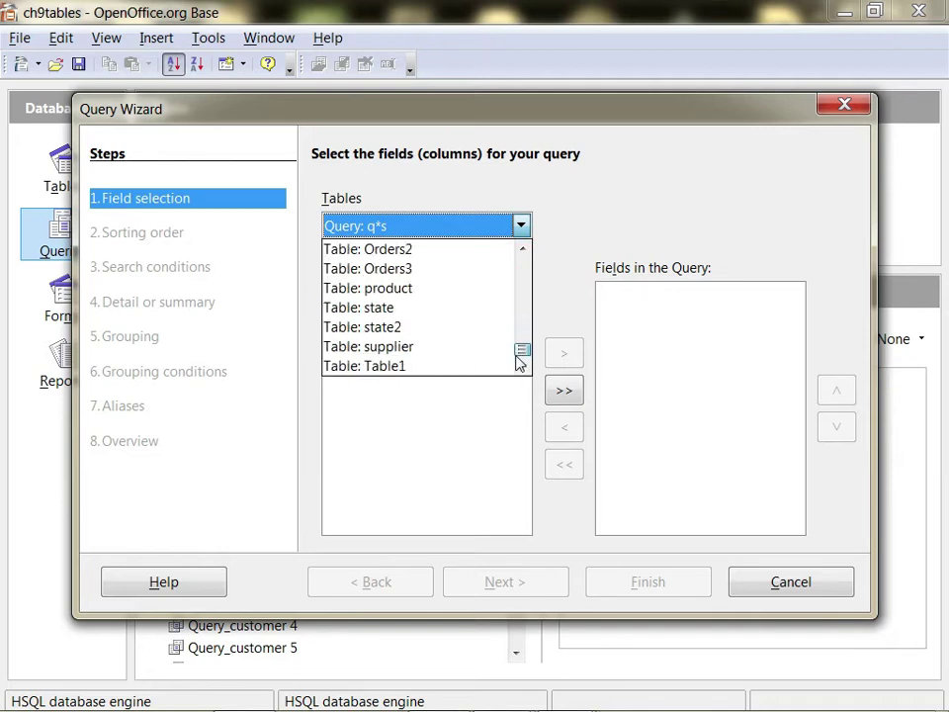
{"action": "left_click", "coordinate": [455, 287]}
{"action": "left_click_drag", "start_coordinate": [517, 394], "coordinate": [519, 434]}
{"action": "left_click", "coordinate": [390, 354]}
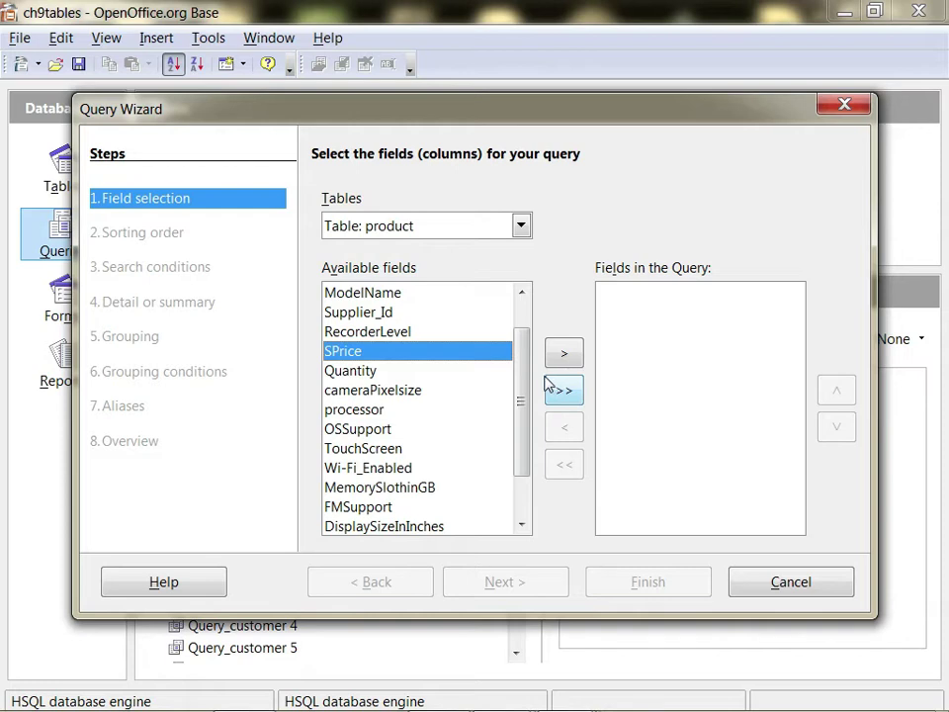
{"action": "left_click", "coordinate": [570, 361]}
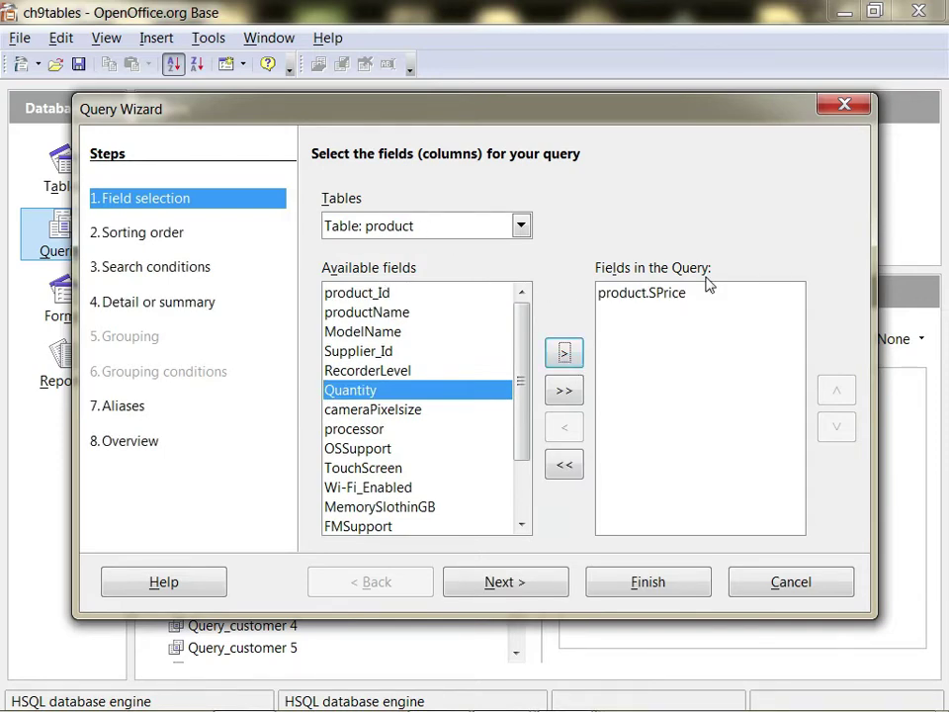
{"action": "left_click", "coordinate": [539, 594]}
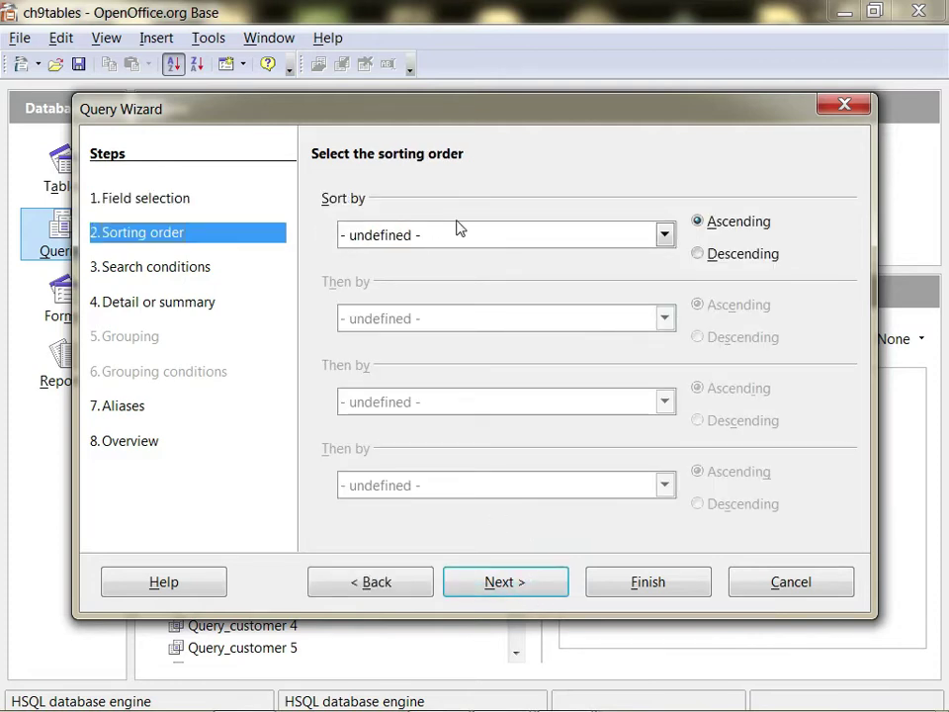
{"action": "left_click", "coordinate": [496, 583]}
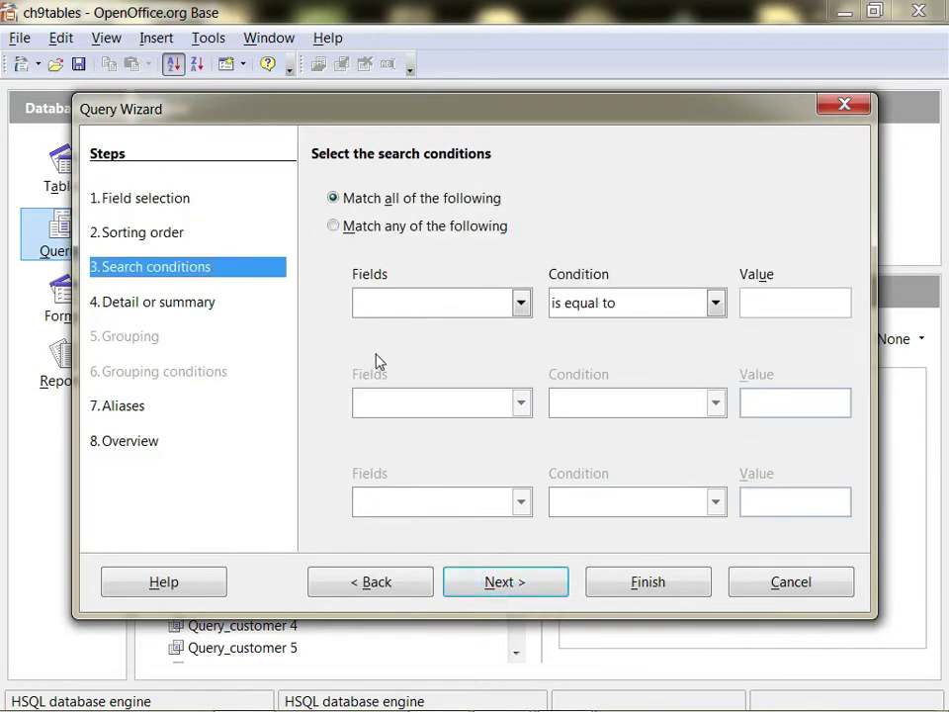
{"action": "left_click", "coordinate": [521, 302]}
{"action": "left_click", "coordinate": [510, 327]}
{"action": "left_click", "coordinate": [708, 311]}
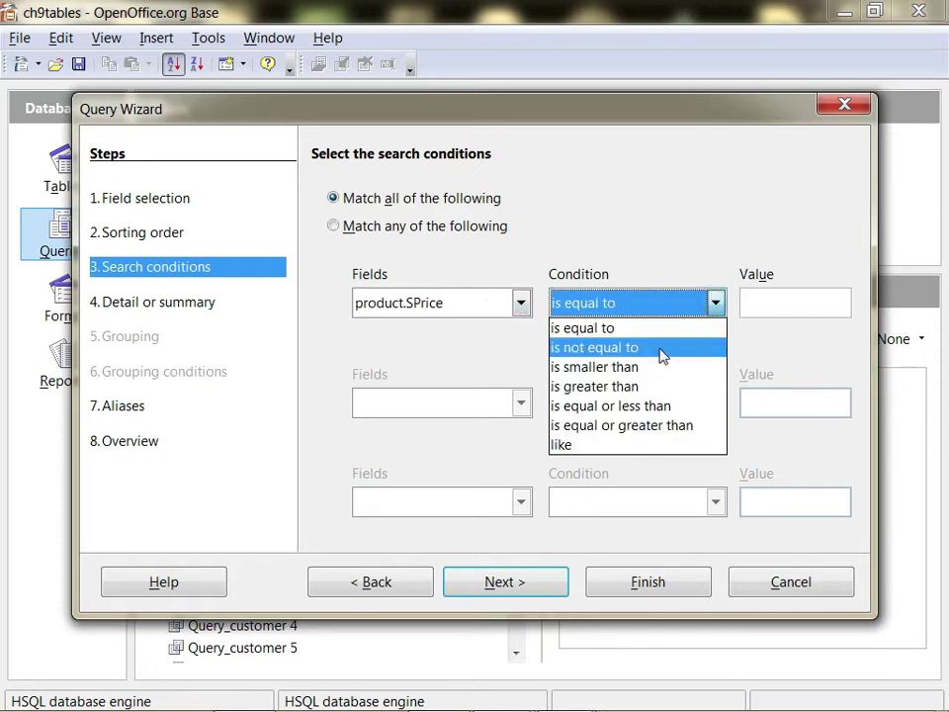
{"action": "left_click", "coordinate": [378, 230]}
{"action": "left_click", "coordinate": [378, 230]}
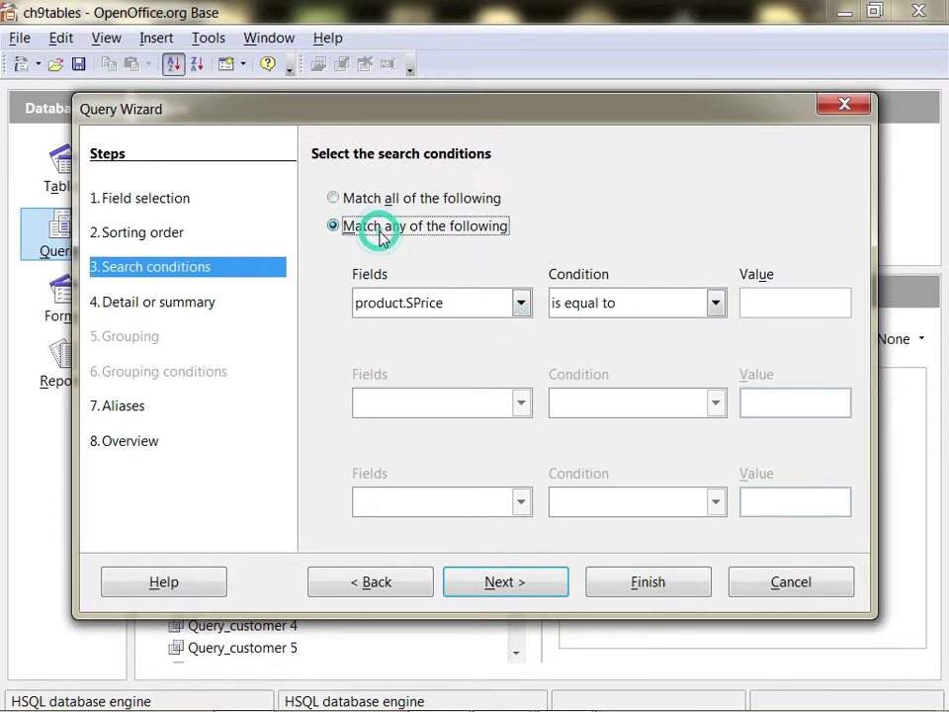
{"action": "left_click", "coordinate": [685, 310]}
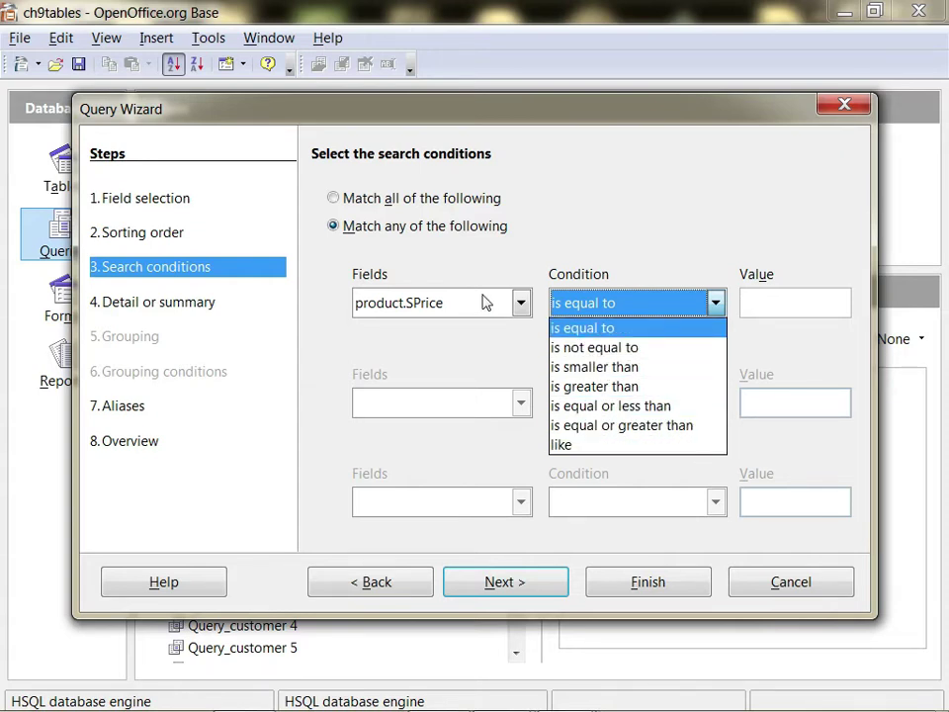
{"action": "left_click", "coordinate": [407, 214]}
{"action": "left_click", "coordinate": [408, 203]}
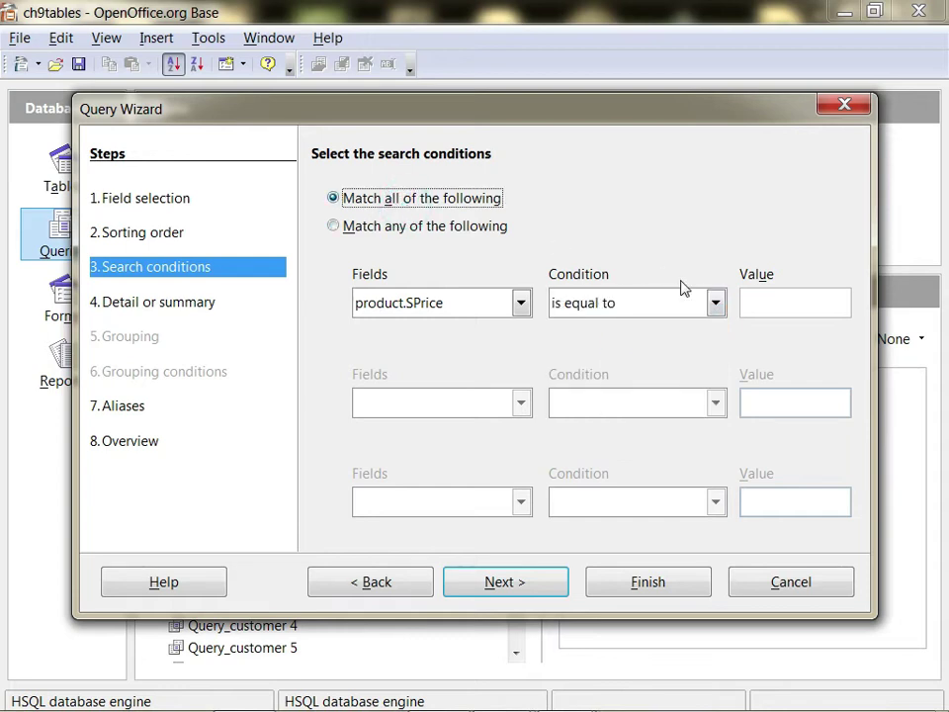
{"action": "left_click", "coordinate": [664, 304]}
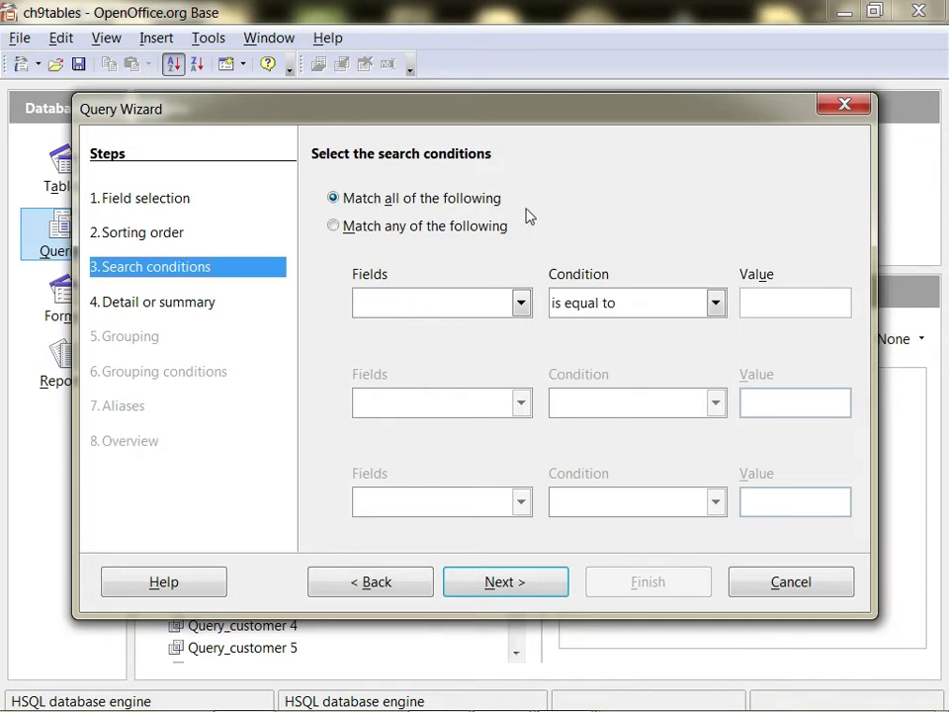
Step: Without search conditions, make it a summary query that gets the sum of product.SPrice
{"action": "left_click", "coordinate": [540, 586]}
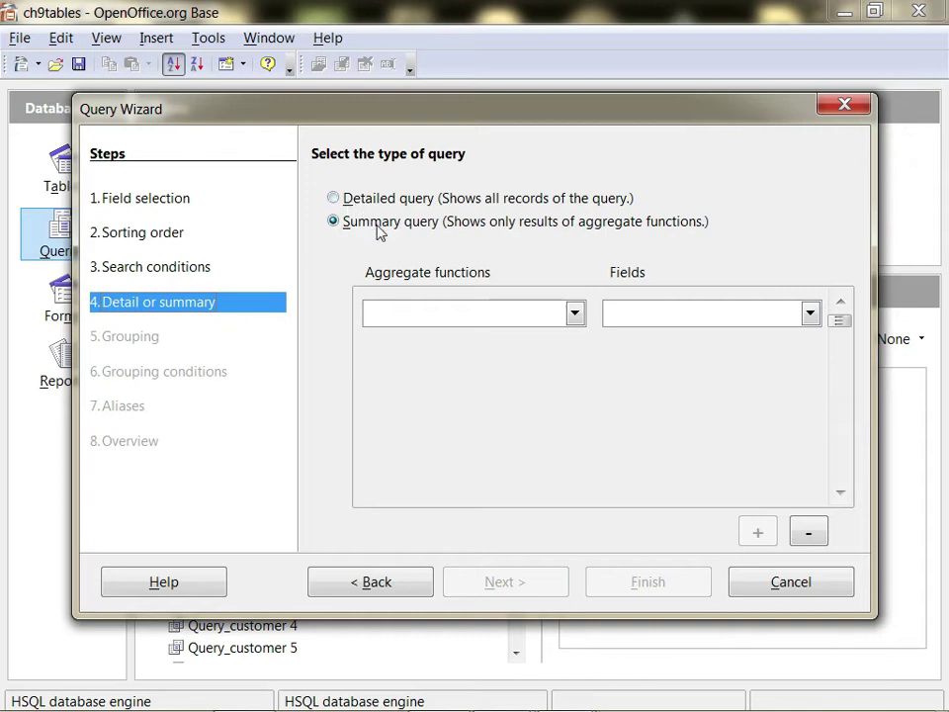
{"action": "left_click", "coordinate": [337, 199]}
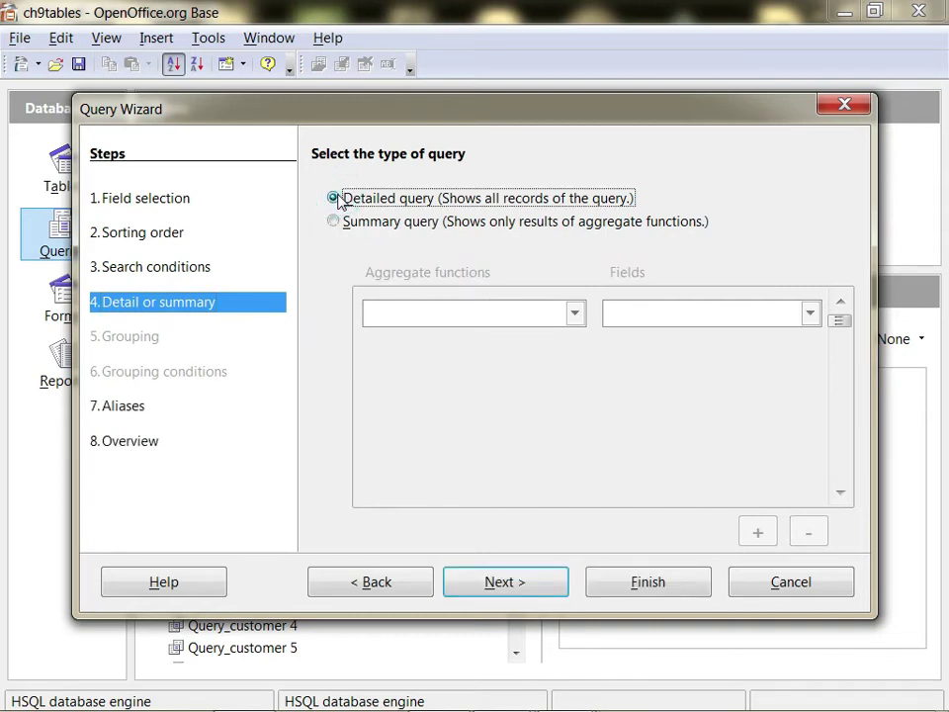
{"action": "left_click", "coordinate": [357, 227]}
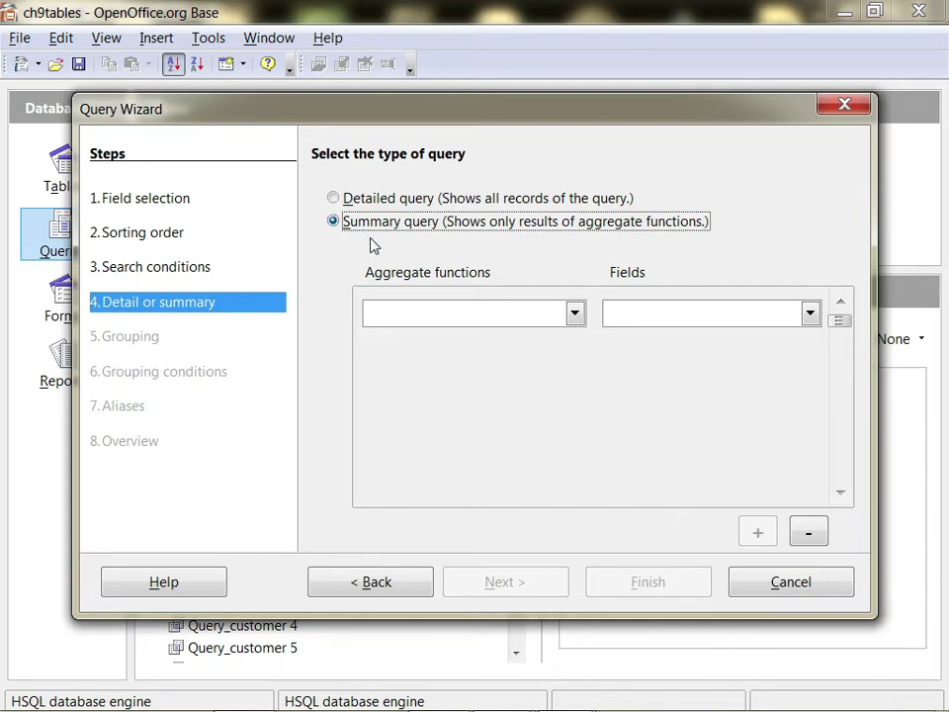
{"action": "left_click", "coordinate": [743, 127]}
{"action": "left_click", "coordinate": [574, 312]}
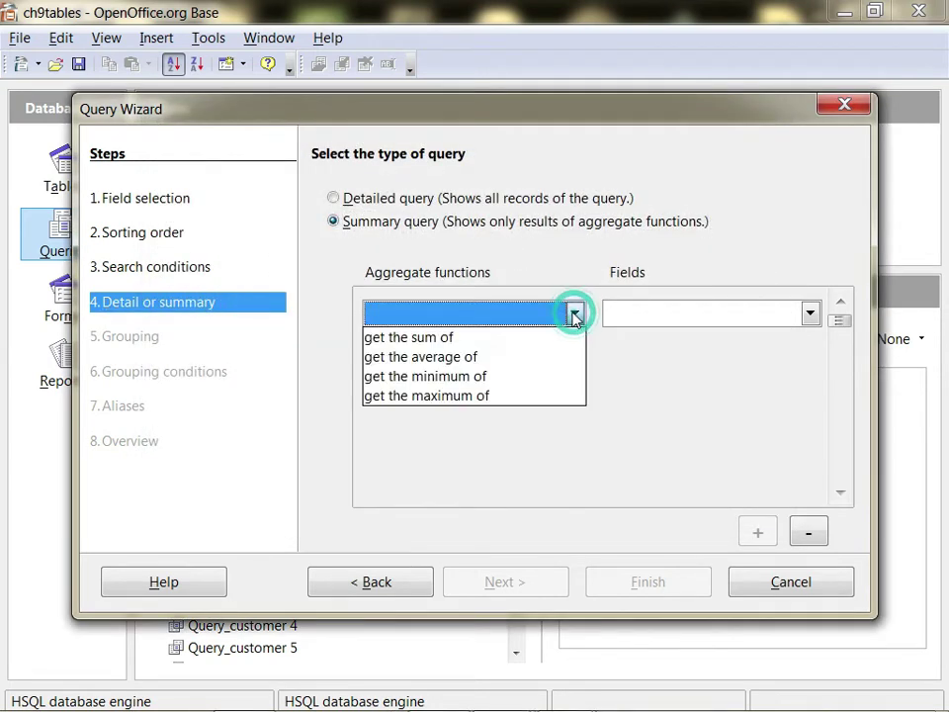
{"action": "left_click", "coordinate": [458, 339]}
{"action": "left_click", "coordinate": [682, 314]}
{"action": "left_click", "coordinate": [699, 343]}
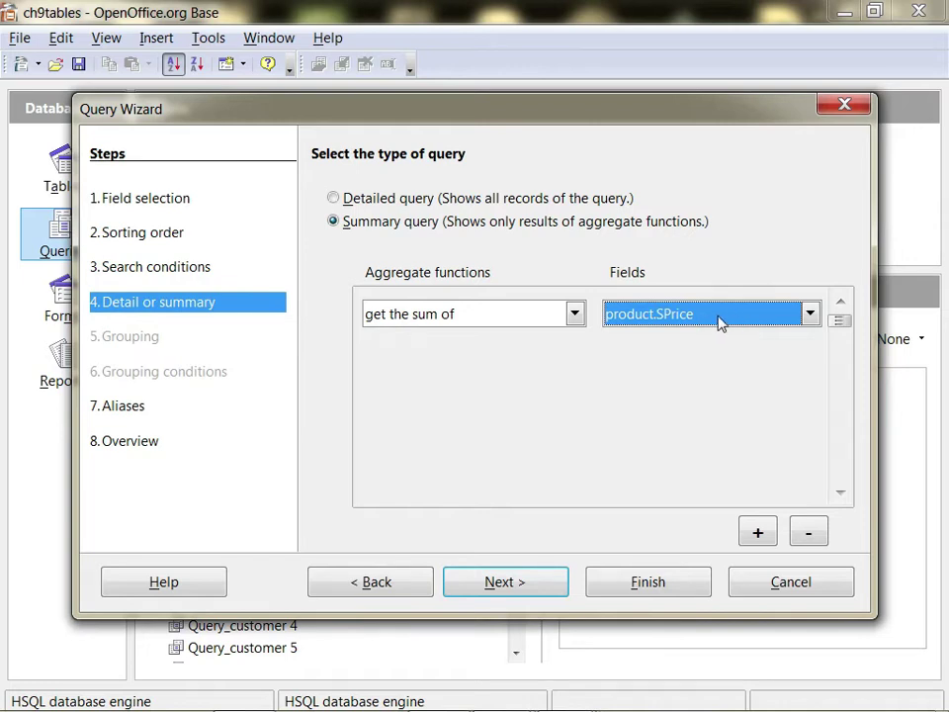
Step: Keep the SPrice alias, name the query sum, and finish the wizard to display its result
{"action": "left_click", "coordinate": [516, 586]}
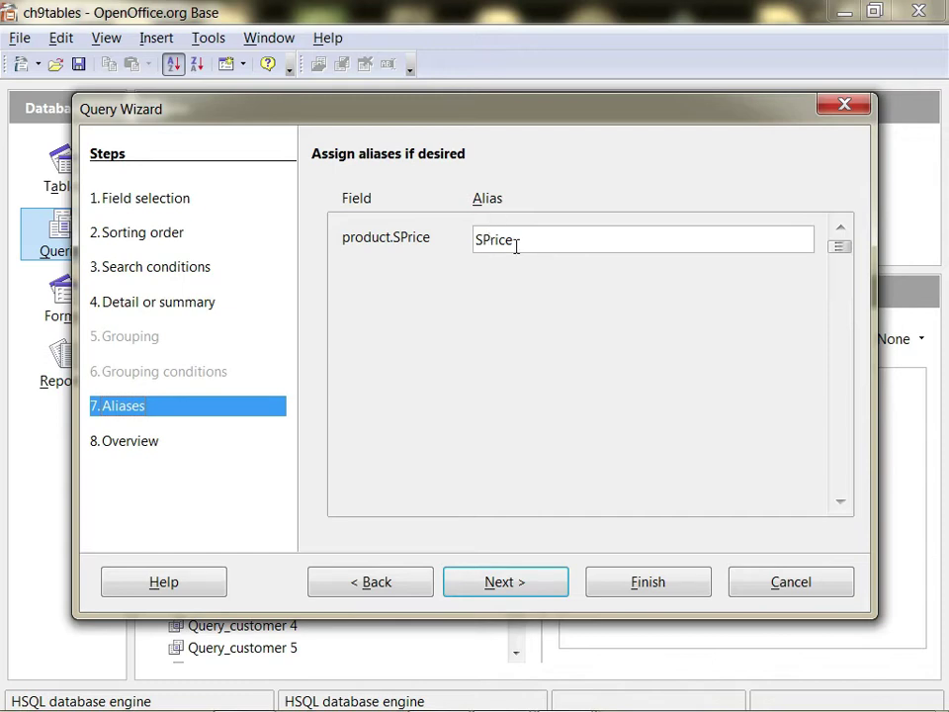
{"action": "left_click", "coordinate": [516, 587]}
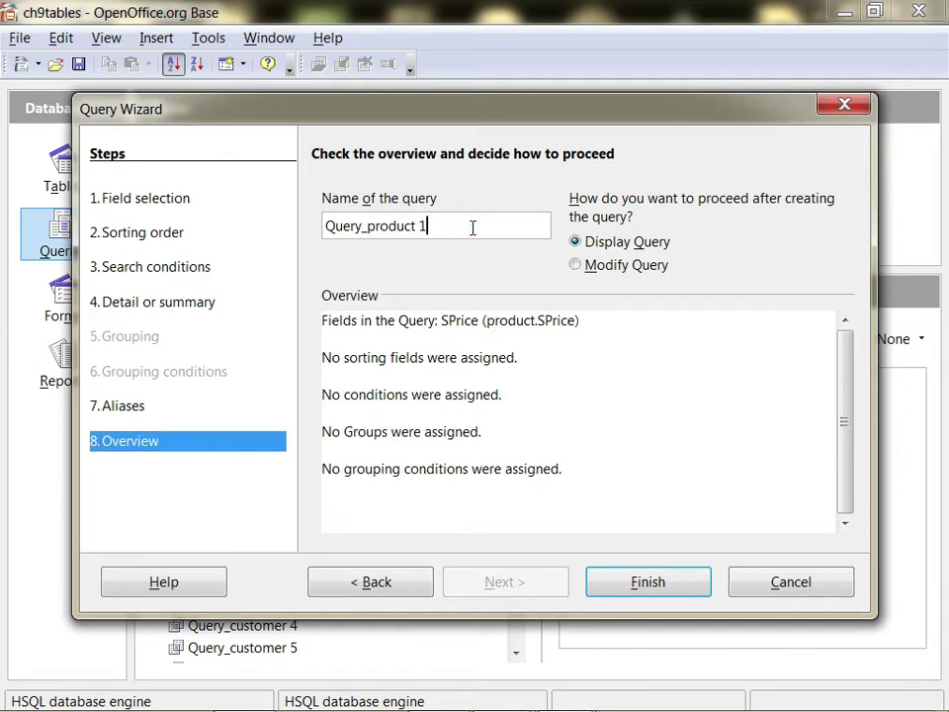
{"action": "key", "text": "ctrl+a"}
{"action": "key", "text": "BackSpace"}
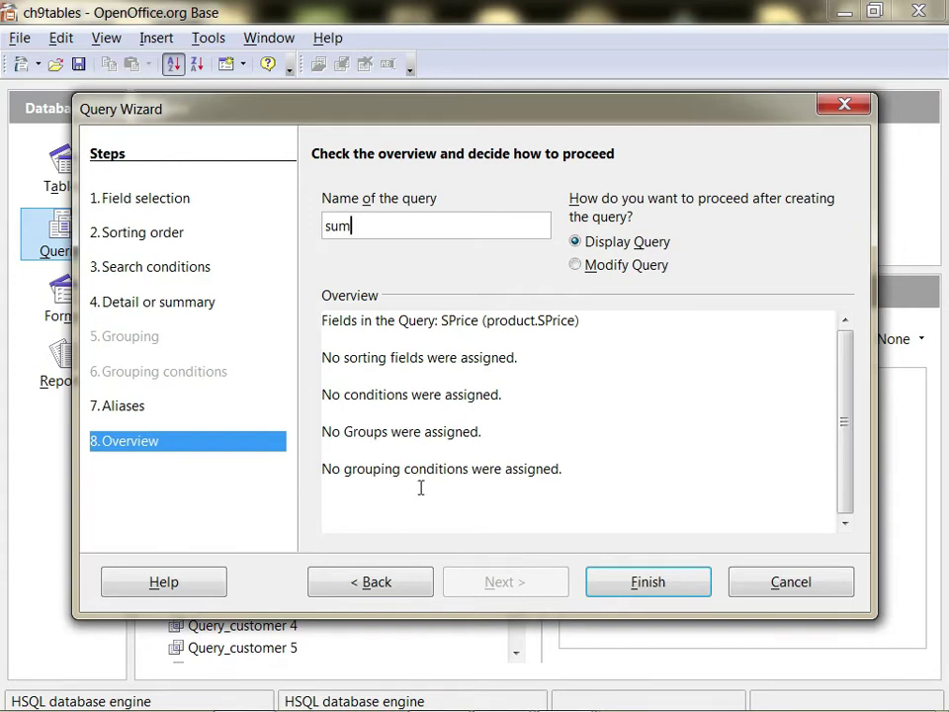
{"action": "left_click", "coordinate": [648, 583]}
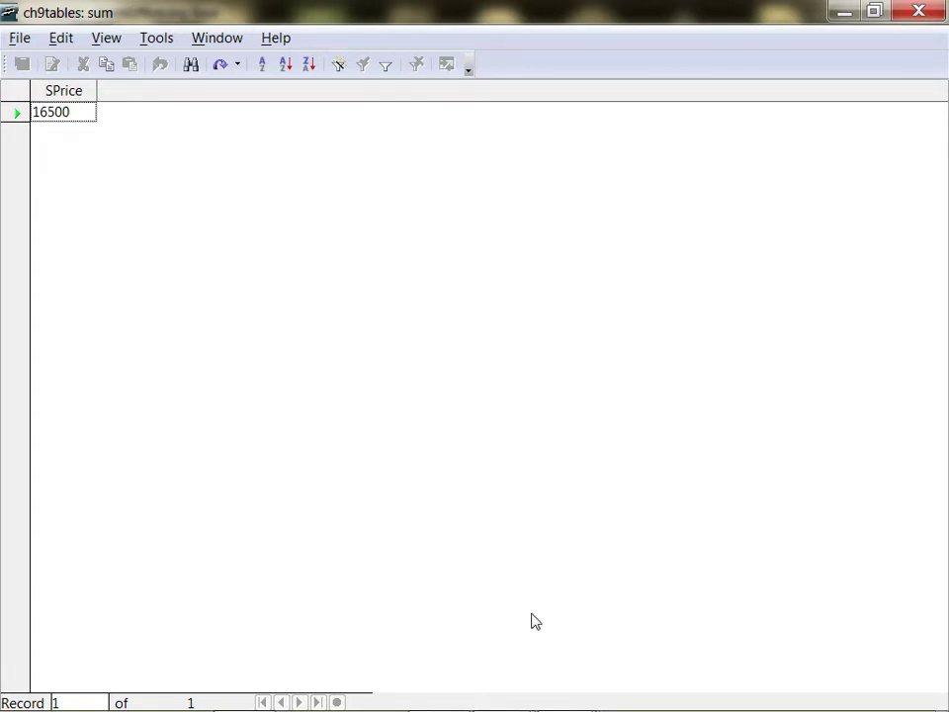
Step: Switch to CH 11.pdf in Adobe Reader and go back to examine the aggregate function settings in figure 11.9
{"action": "mouse_move", "coordinate": [501, 689]}
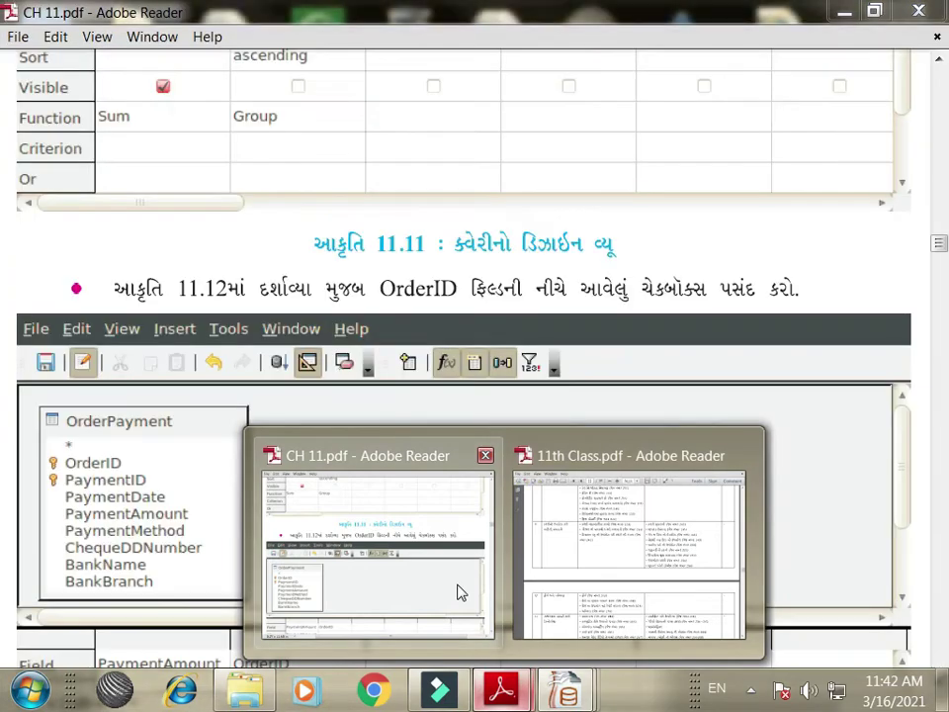
{"action": "left_click", "coordinate": [458, 592]}
{"action": "scroll", "coordinate": [576, 377], "scroll_direction": "up", "scroll_amount": 10}
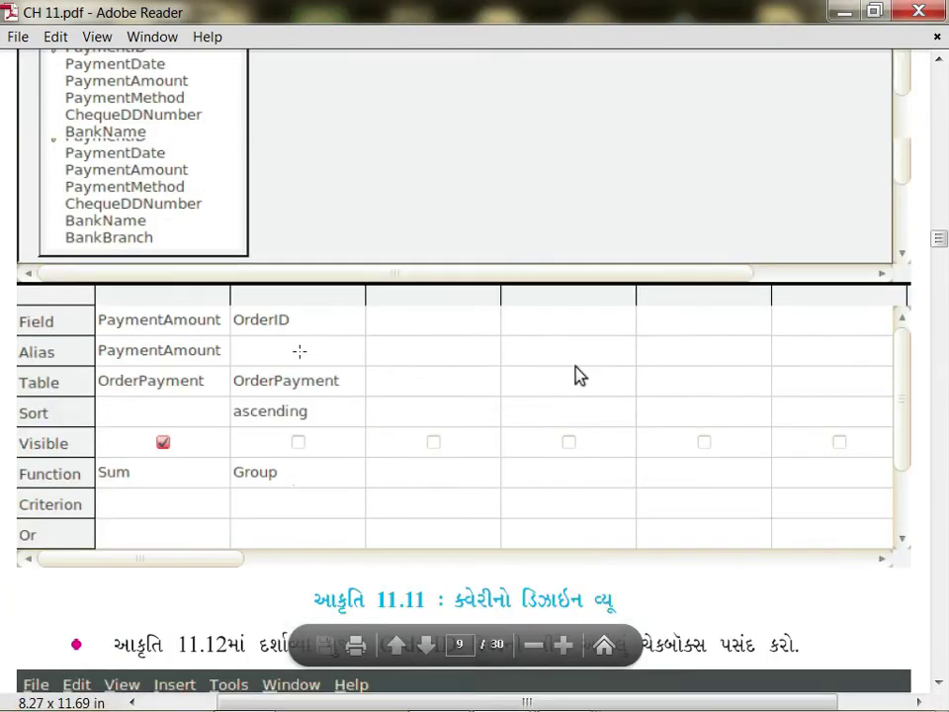
{"action": "scroll", "coordinate": [304, 360], "scroll_direction": "up", "scroll_amount": 10}
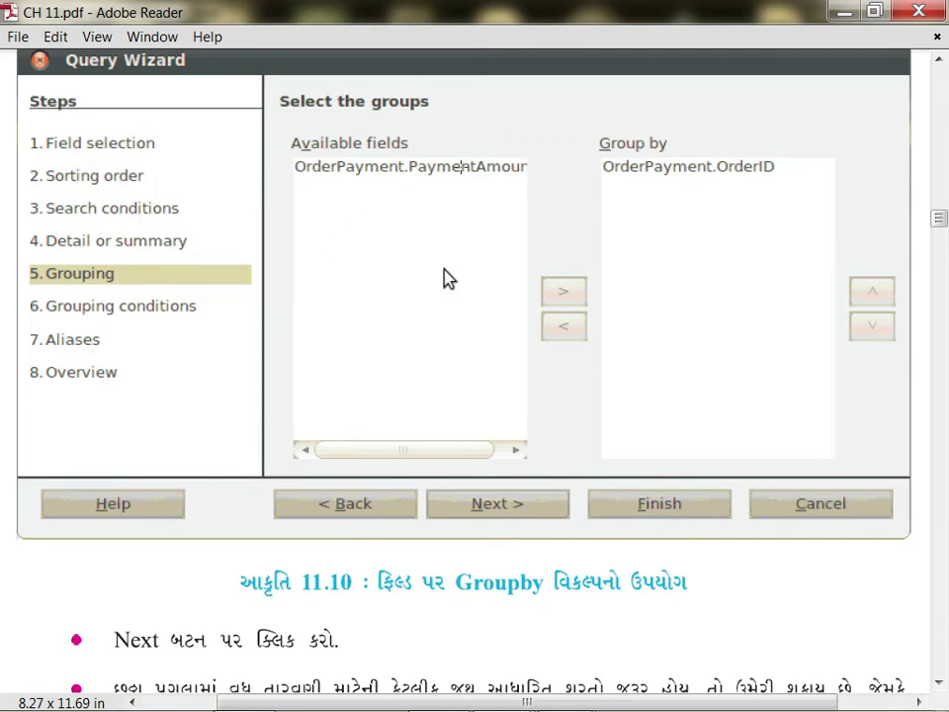
{"action": "scroll", "coordinate": [402, 292], "scroll_direction": "up", "scroll_amount": 10}
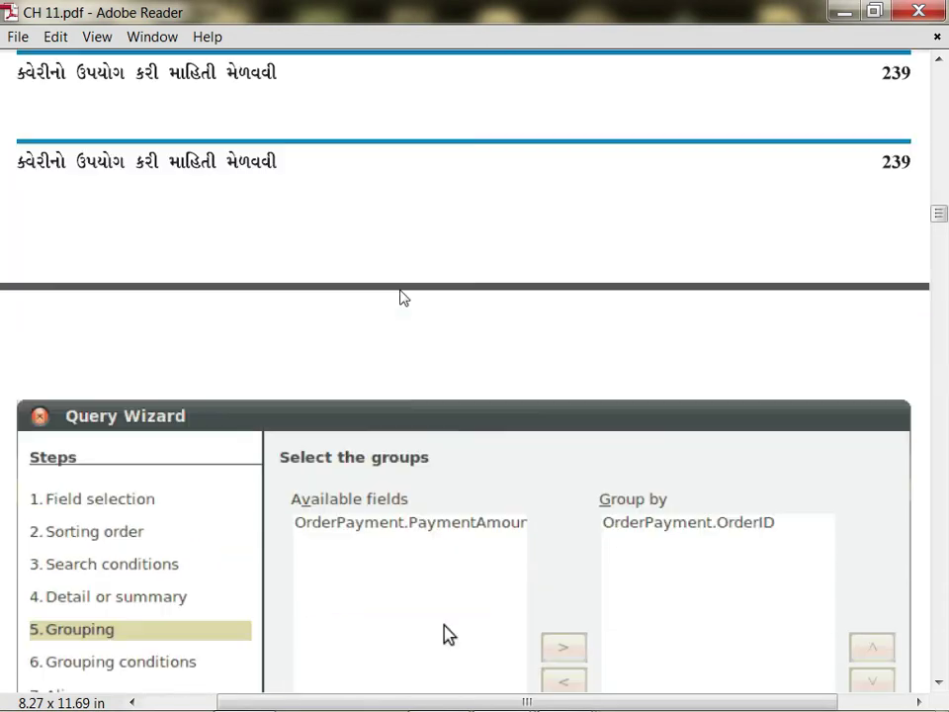
{"action": "scroll", "coordinate": [401, 292], "scroll_direction": "up", "scroll_amount": 8}
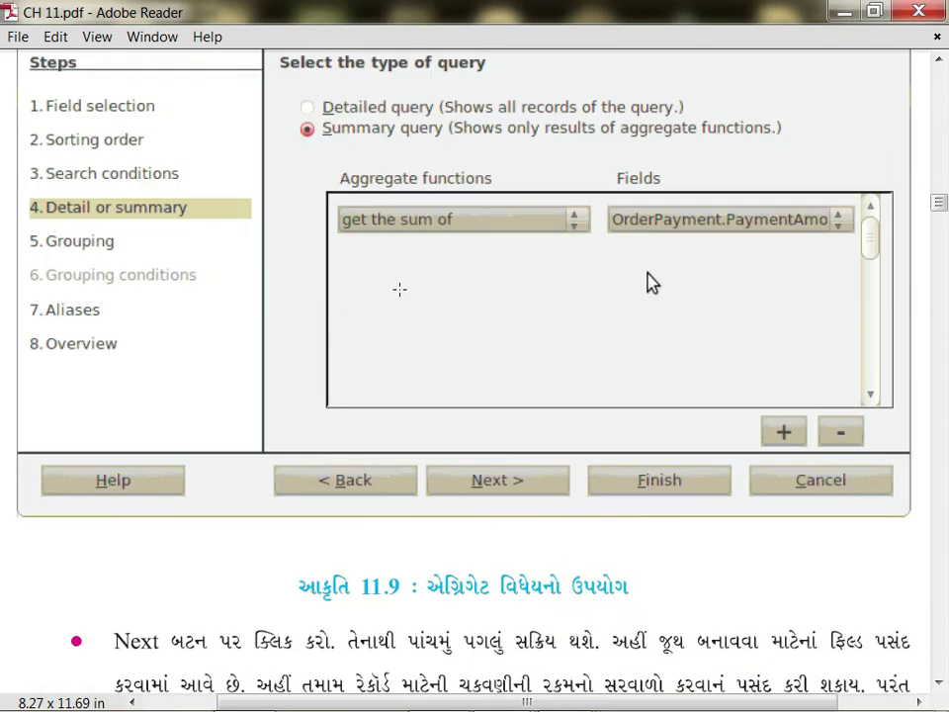
{"action": "mouse_move", "coordinate": [497, 703]}
{"action": "left_mouse_down"}
{"action": "mouse_move", "coordinate": [539, 703]}
{"action": "mouse_move", "coordinate": [512, 703]}
{"action": "left_mouse_up"}
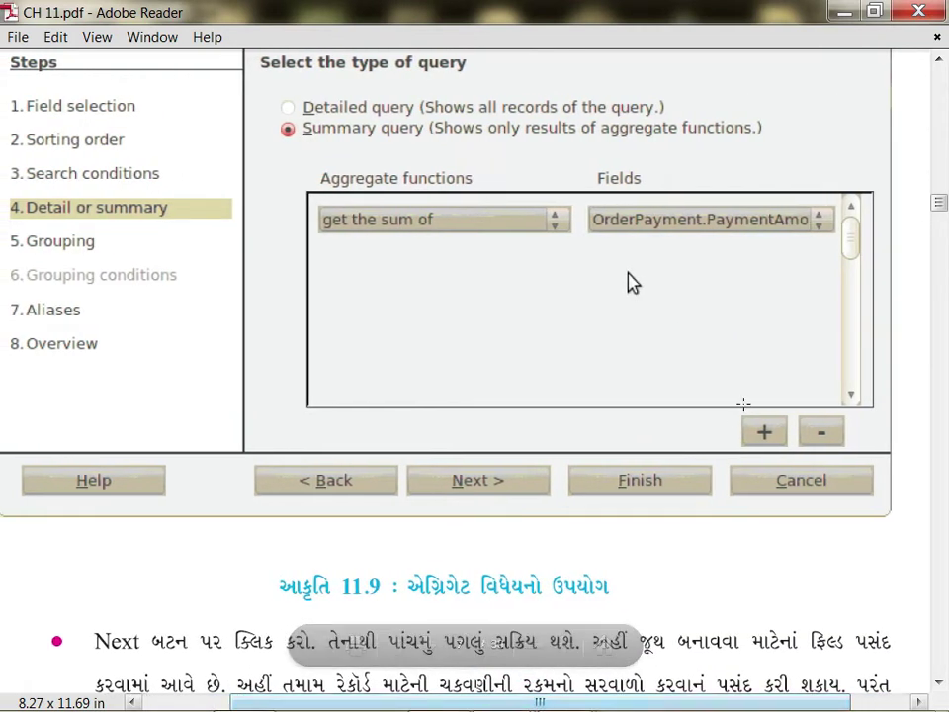
Step: Read the textbook explanation below figure 11.9 about grouping the payment records by OrderID
{"action": "scroll", "coordinate": [747, 414], "scroll_direction": "down", "scroll_amount": 8}
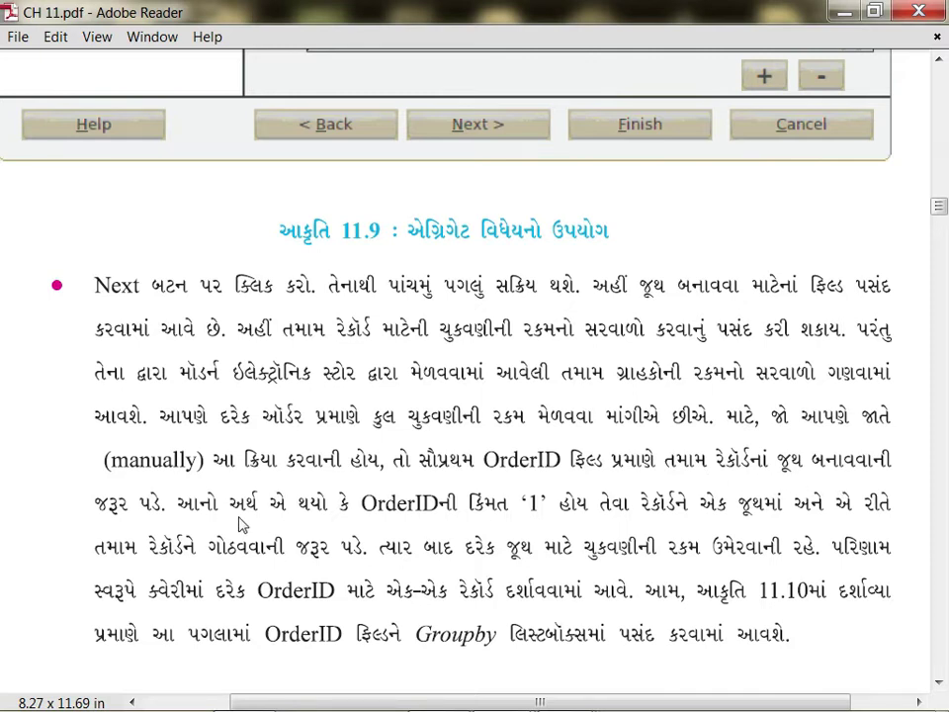
{"action": "scroll", "coordinate": [586, 547], "scroll_direction": "down", "scroll_amount": 3}
{"action": "scroll", "coordinate": [587, 547], "scroll_direction": "down", "scroll_amount": 2}
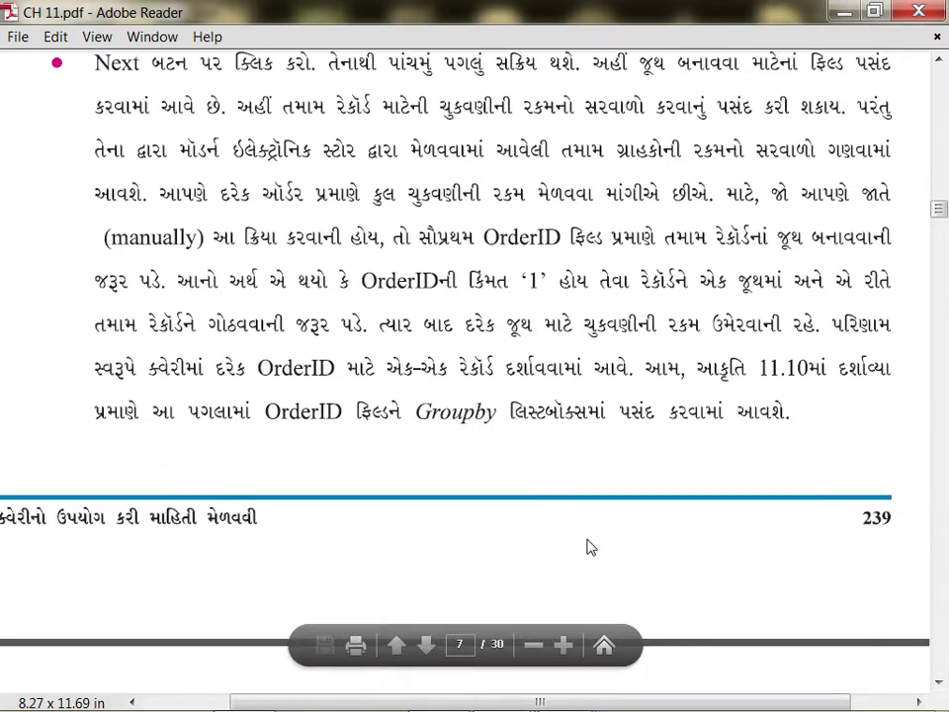
Step: Read the textbook's remaining grouping instructions and examine figures 11.10 to 11.13, from the Group by settings to the query result
{"action": "scroll", "coordinate": [586, 547], "scroll_direction": "down", "scroll_amount": 15}
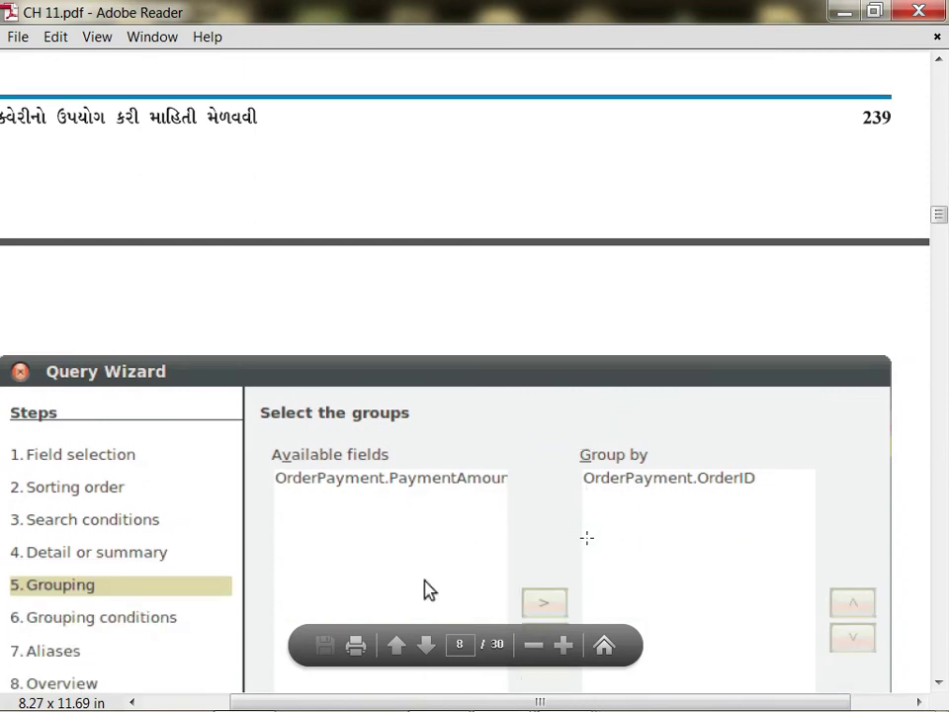
{"action": "scroll", "coordinate": [474, 395], "scroll_direction": "down", "scroll_amount": 10}
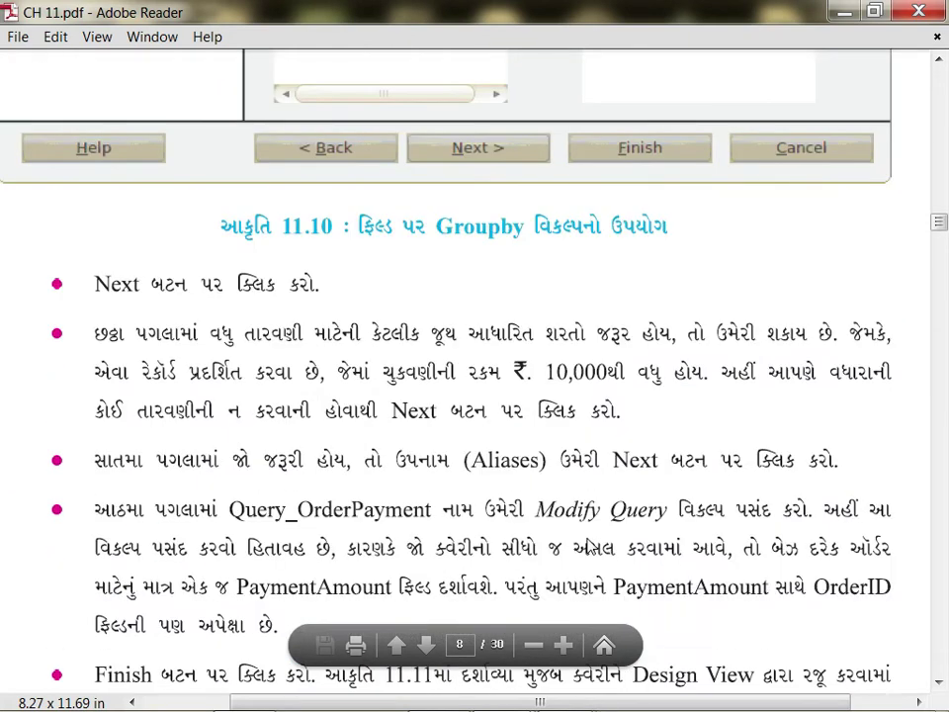
{"action": "scroll", "coordinate": [590, 547], "scroll_direction": "down", "scroll_amount": 4}
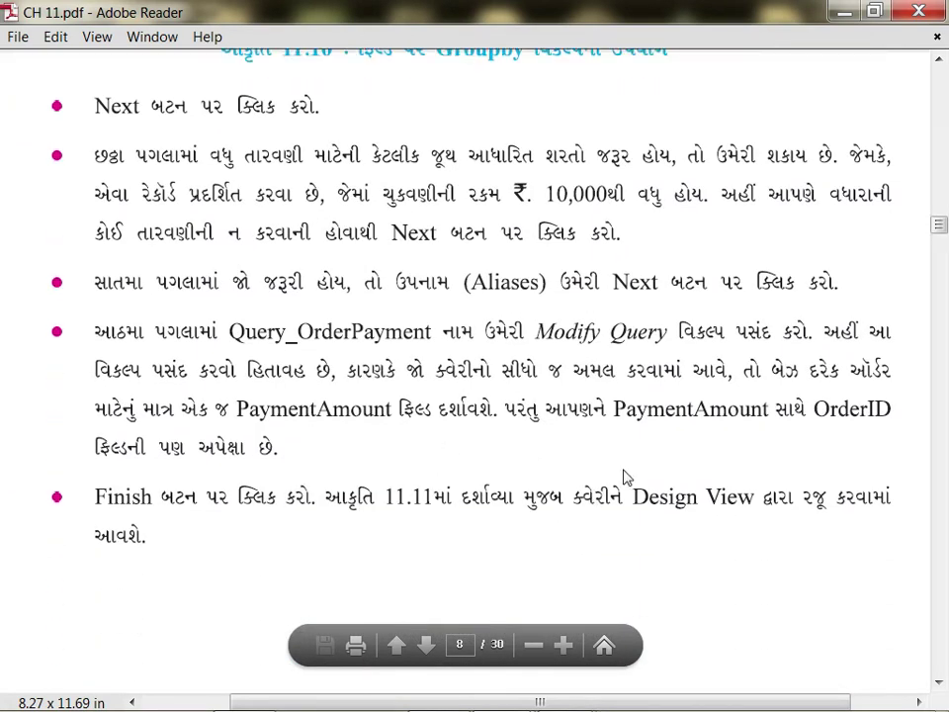
{"action": "scroll", "coordinate": [623, 477], "scroll_direction": "down", "scroll_amount": 16}
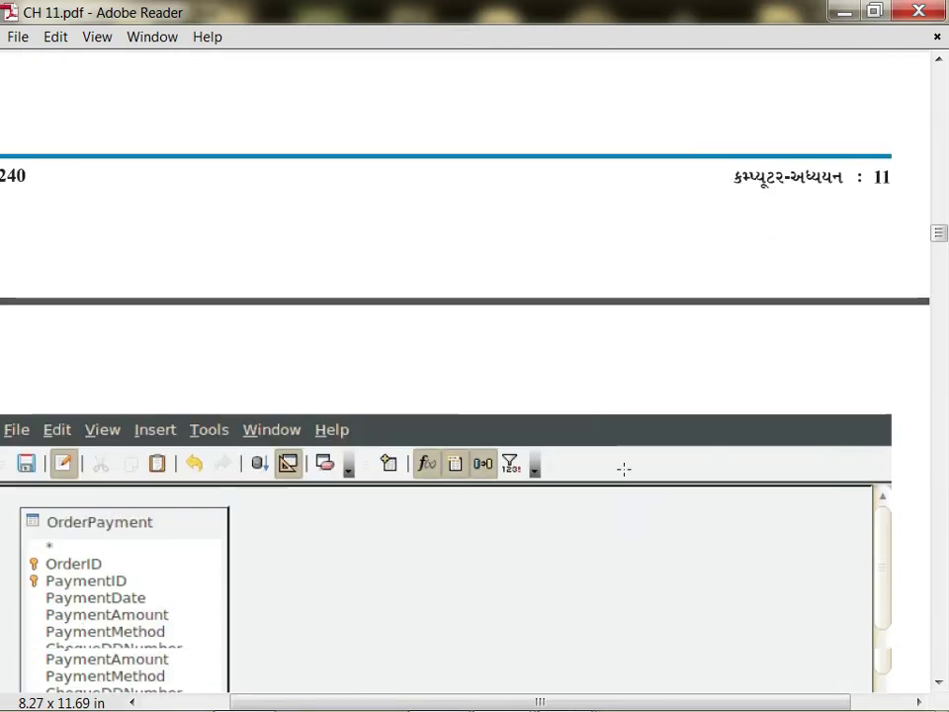
{"action": "scroll", "coordinate": [624, 468], "scroll_direction": "down", "scroll_amount": 11}
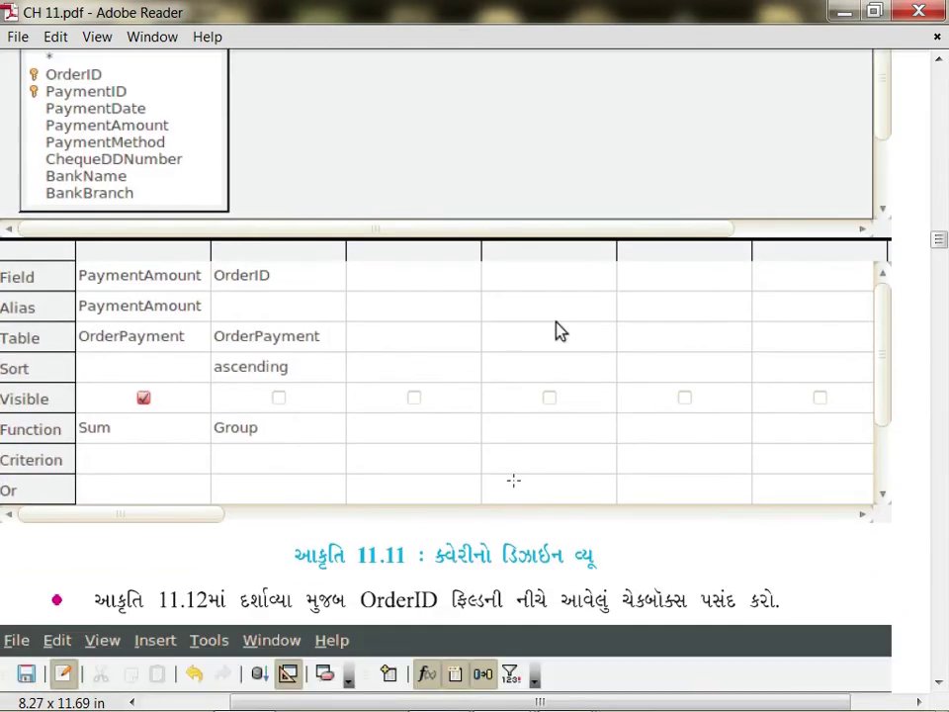
{"action": "scroll", "coordinate": [558, 330], "scroll_direction": "down", "scroll_amount": 13}
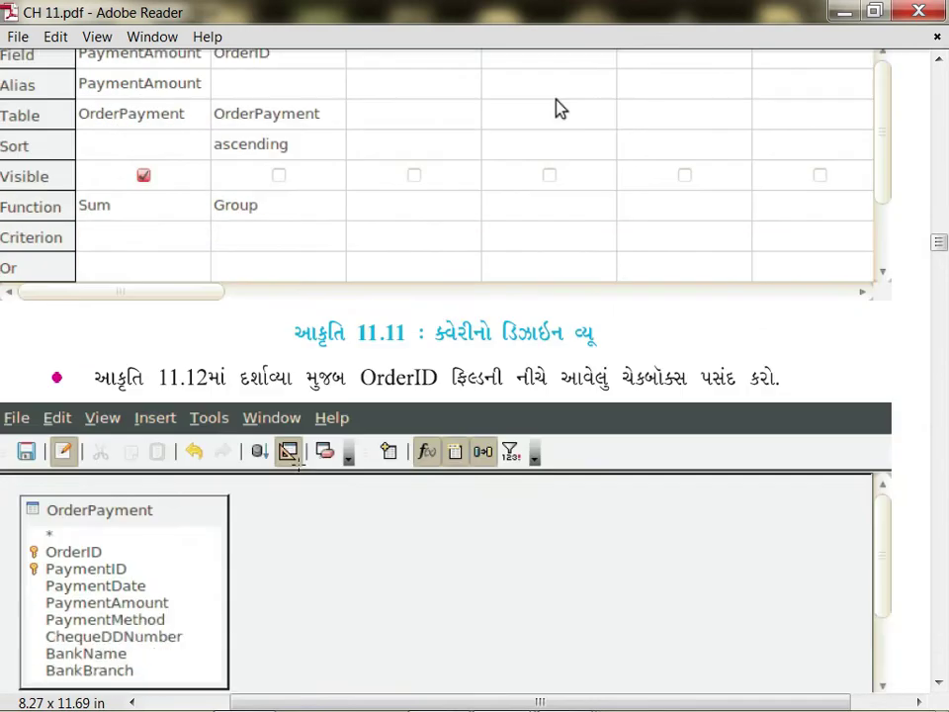
{"action": "scroll", "coordinate": [698, 562], "scroll_direction": "down", "scroll_amount": 19}
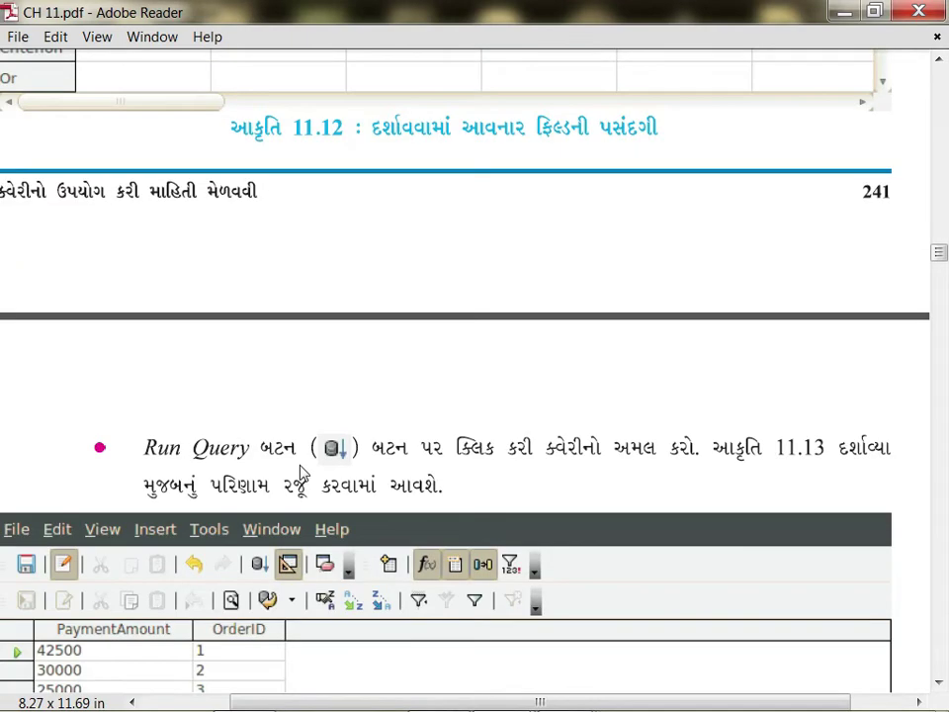
{"action": "scroll", "coordinate": [590, 681], "scroll_direction": "down", "scroll_amount": 3}
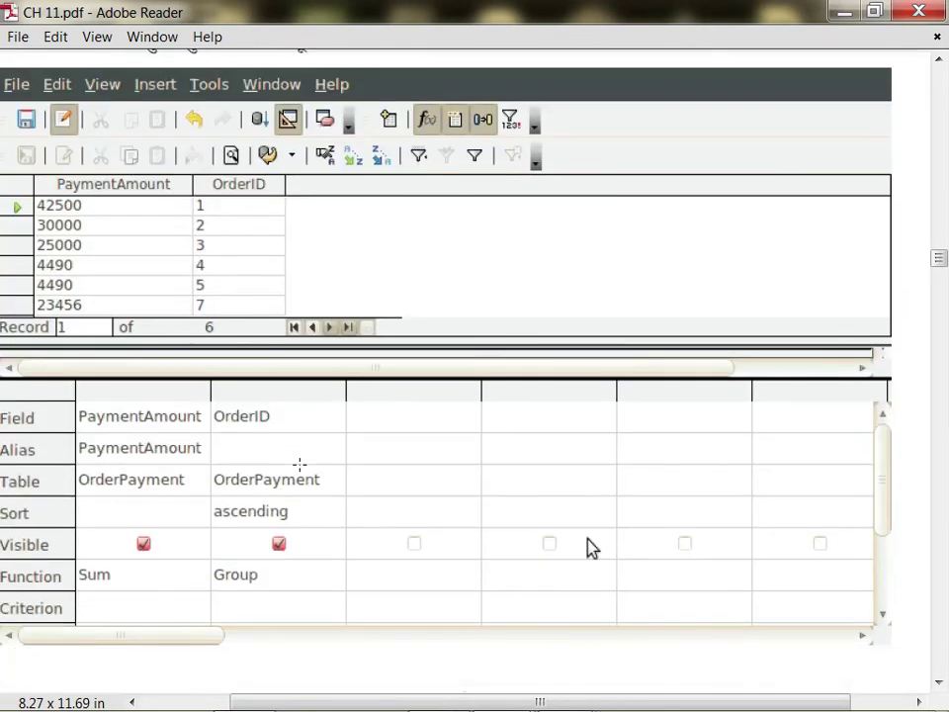
{"action": "scroll", "coordinate": [316, 466], "scroll_direction": "down", "scroll_amount": 5}
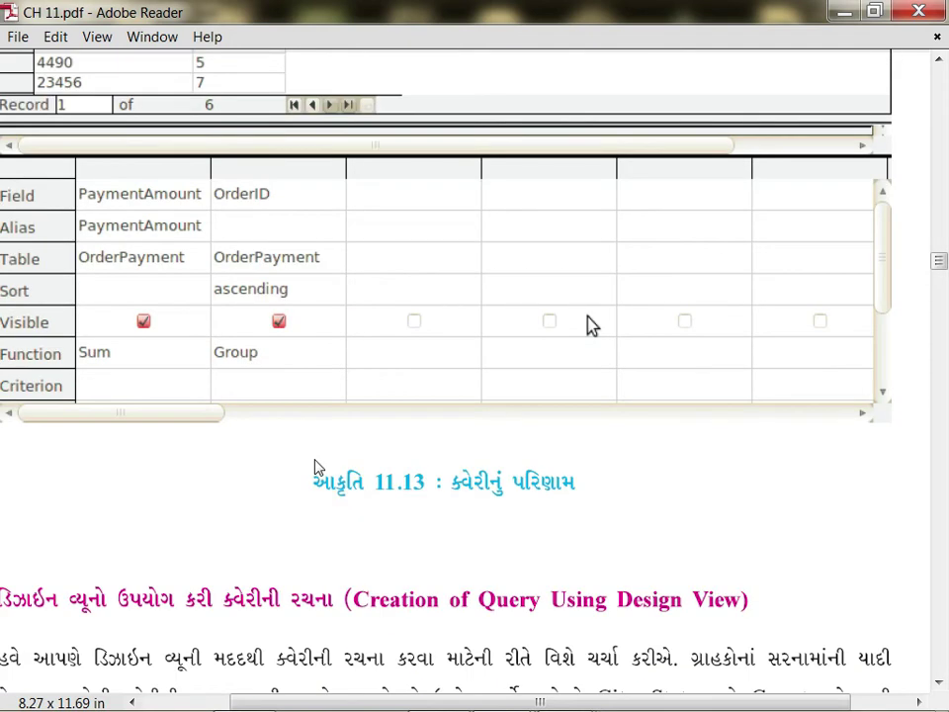
Step: Switch to Base and back to CH 11.pdf, and review figure 11.13 and the section on creating a query using Design View
{"action": "key", "text": "alt+Tab"}
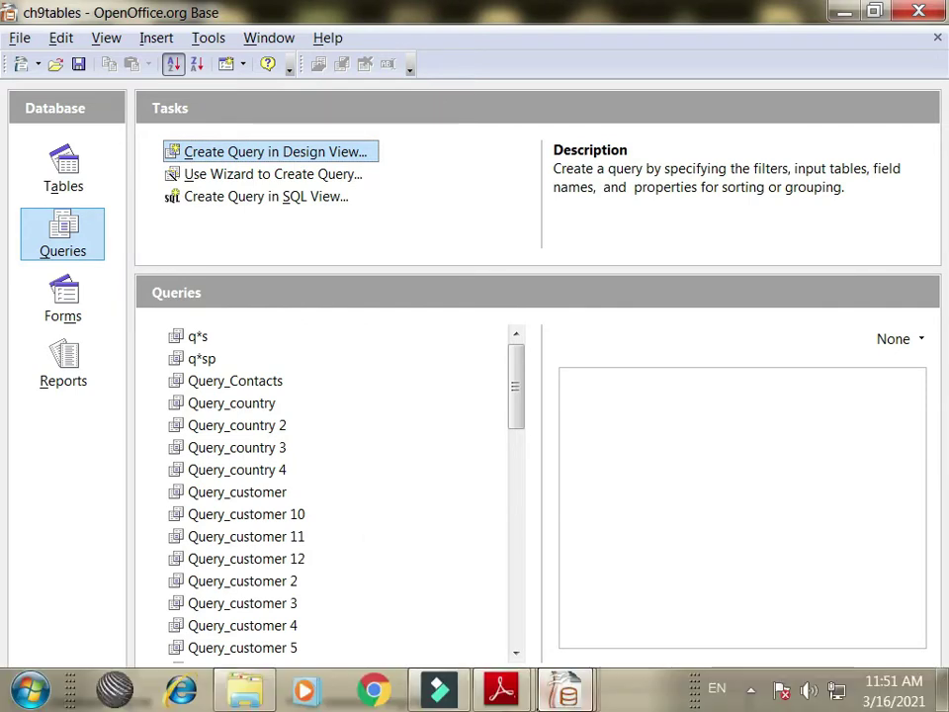
{"action": "mouse_move", "coordinate": [501, 690]}
{"action": "left_click", "coordinate": [425, 561]}
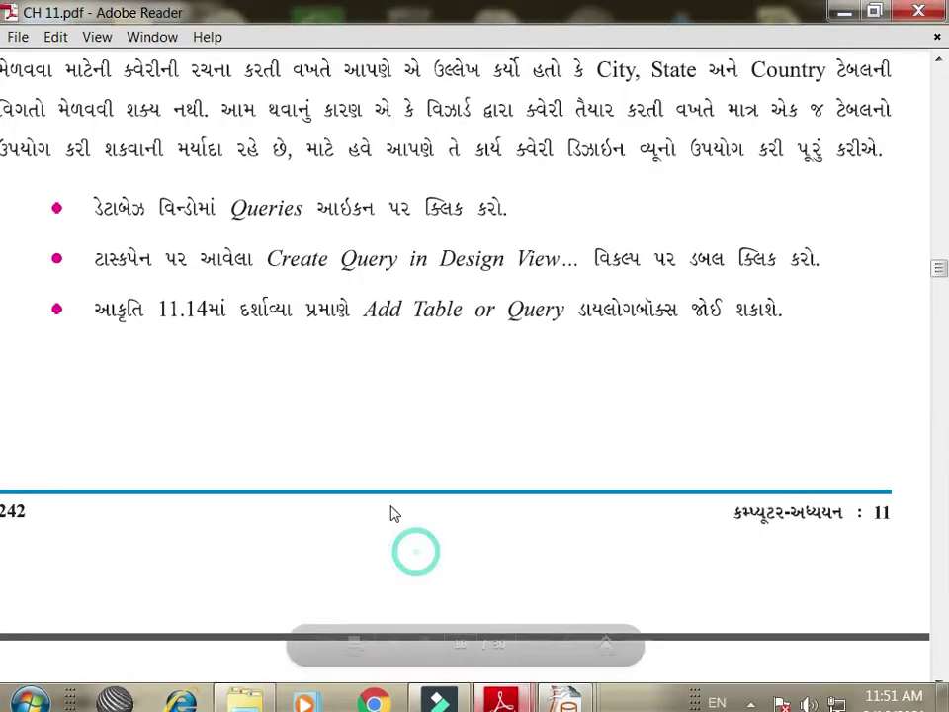
{"action": "scroll", "coordinate": [363, 442], "scroll_direction": "up", "scroll_amount": 9}
{"action": "scroll", "coordinate": [364, 440], "scroll_direction": "up", "scroll_amount": 5}
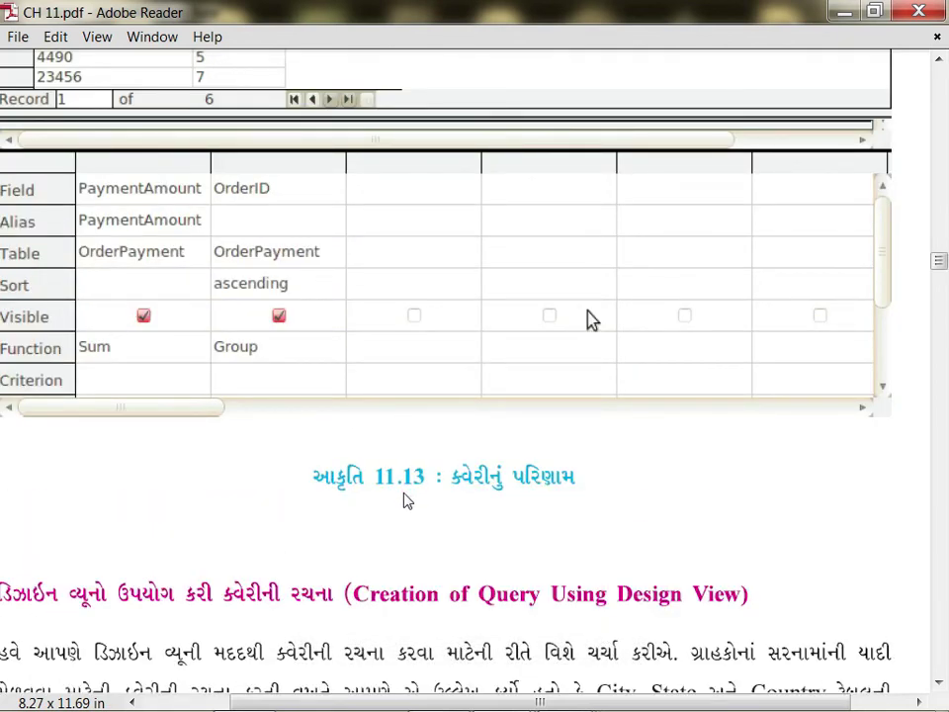
{"action": "scroll", "coordinate": [353, 417], "scroll_direction": "up", "scroll_amount": 3}
{"action": "scroll", "coordinate": [461, 584], "scroll_direction": "down", "scroll_amount": 10}
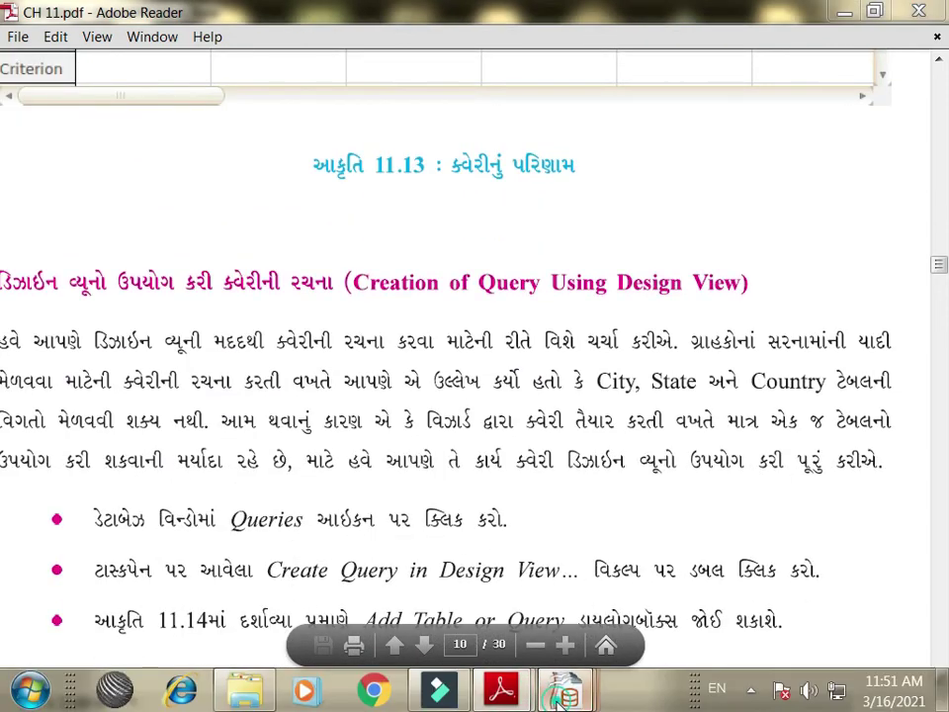
Step: Switch to the ch9tables database in Base, start a new query in Design View, and add the product table to it
{"action": "mouse_move", "coordinate": [566, 689]}
{"action": "left_click", "coordinate": [112, 589]}
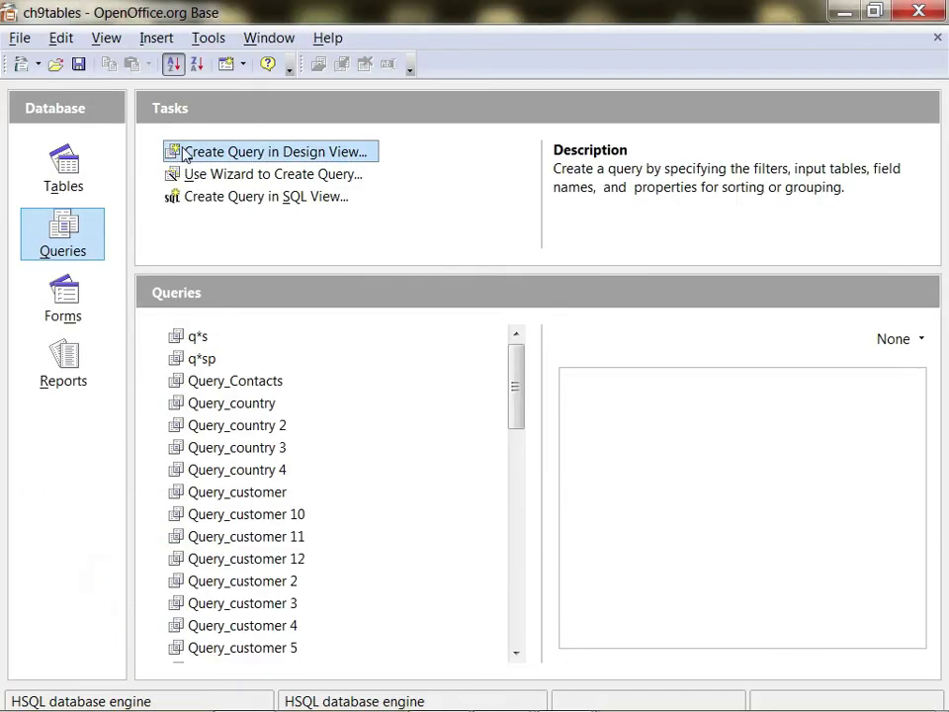
{"action": "left_click", "coordinate": [69, 248]}
{"action": "left_click", "coordinate": [252, 152]}
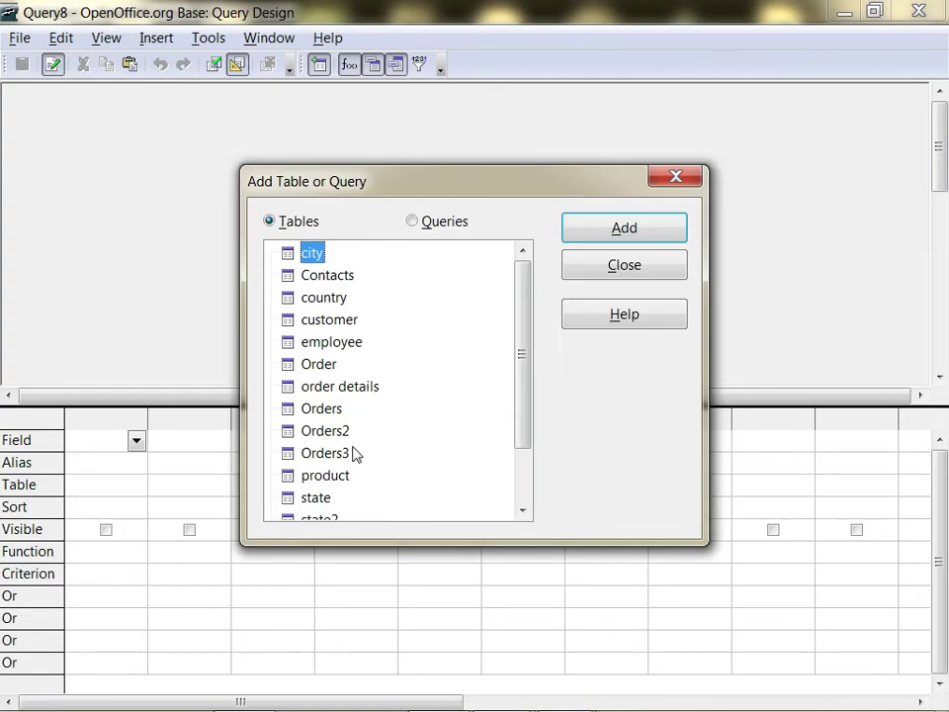
{"action": "scroll", "coordinate": [356, 454], "scroll_direction": "down", "scroll_amount": 2}
{"action": "left_click", "coordinate": [340, 415]}
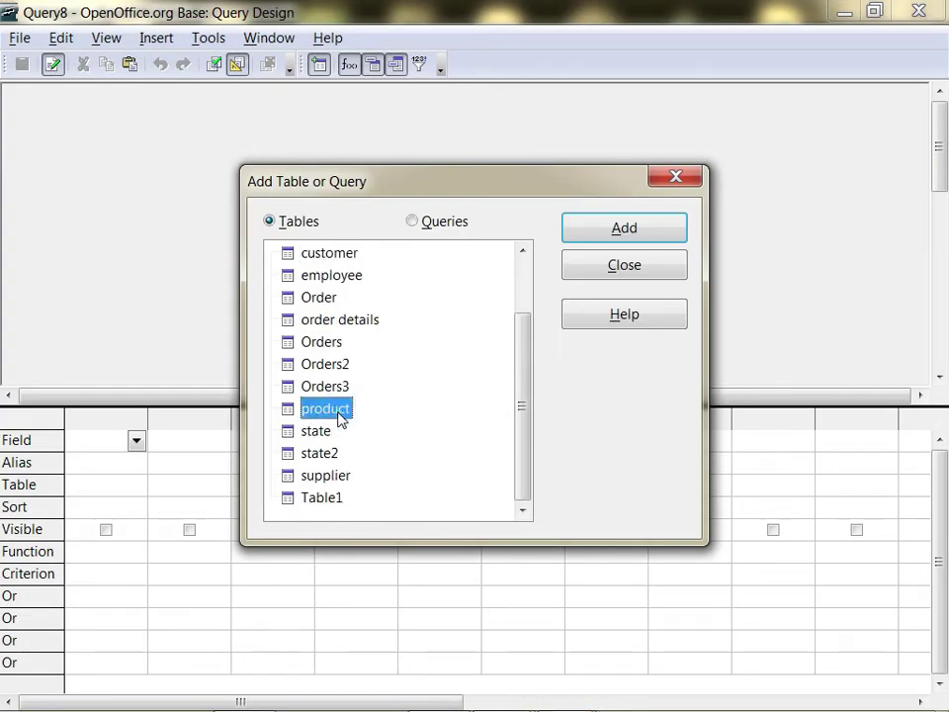
{"action": "left_click", "coordinate": [678, 234]}
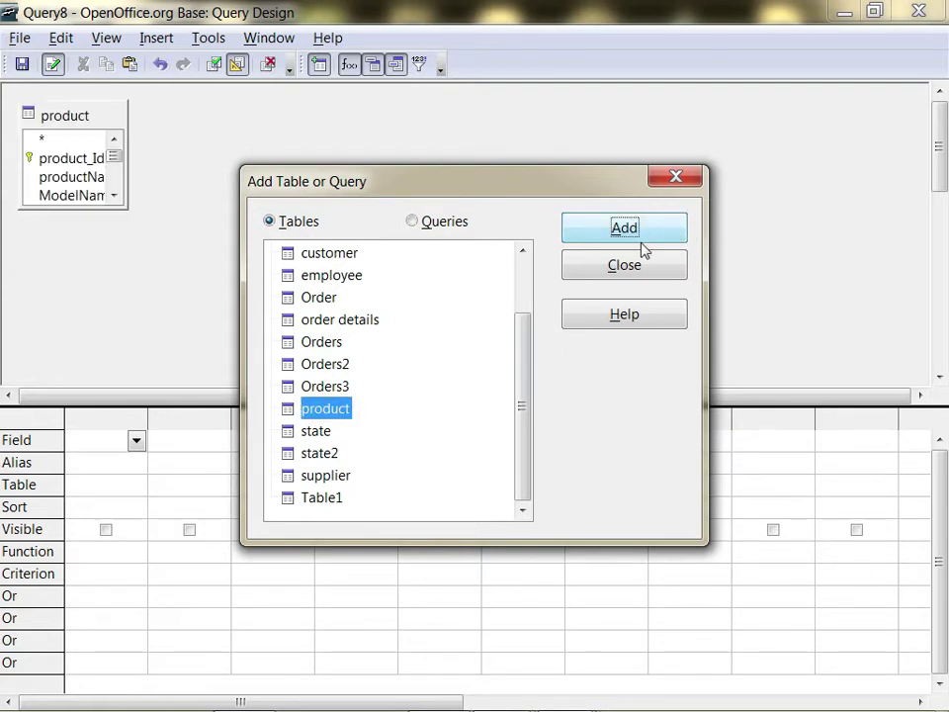
{"action": "left_click", "coordinate": [642, 265]}
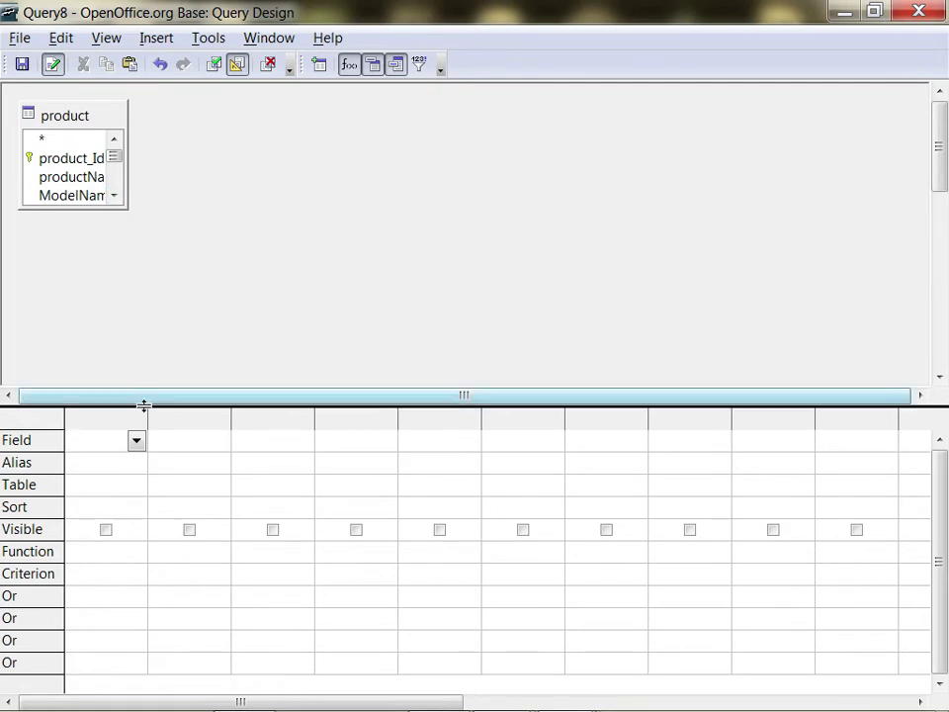
Step: Add the product fields ModelName, SPrice and productName to the first three columns of the query design
{"action": "left_click", "coordinate": [136, 442]}
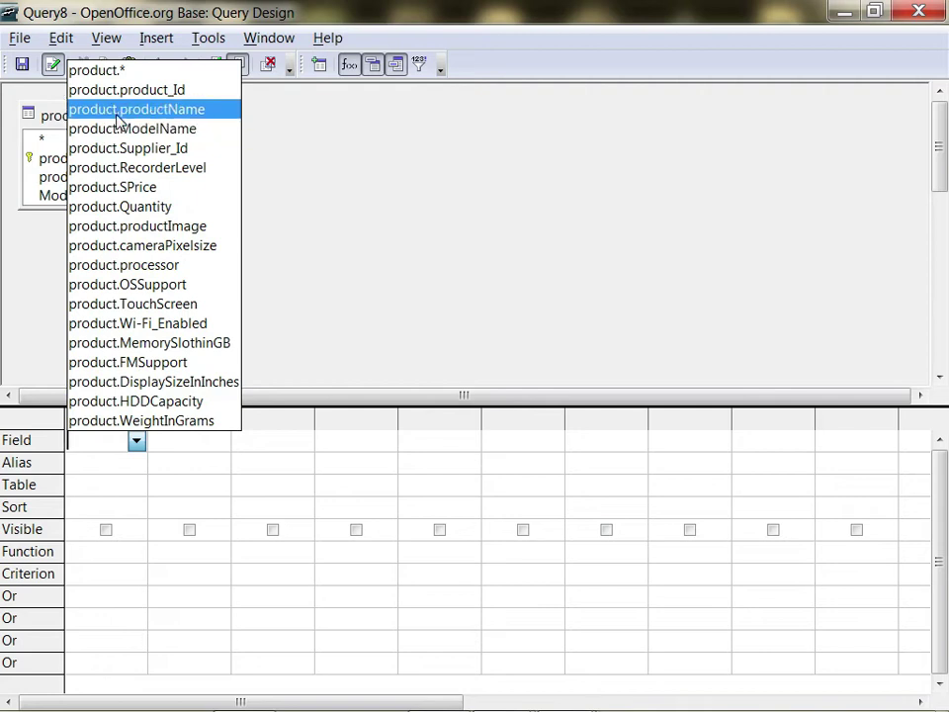
{"action": "left_click", "coordinate": [191, 137]}
{"action": "left_click", "coordinate": [220, 445]}
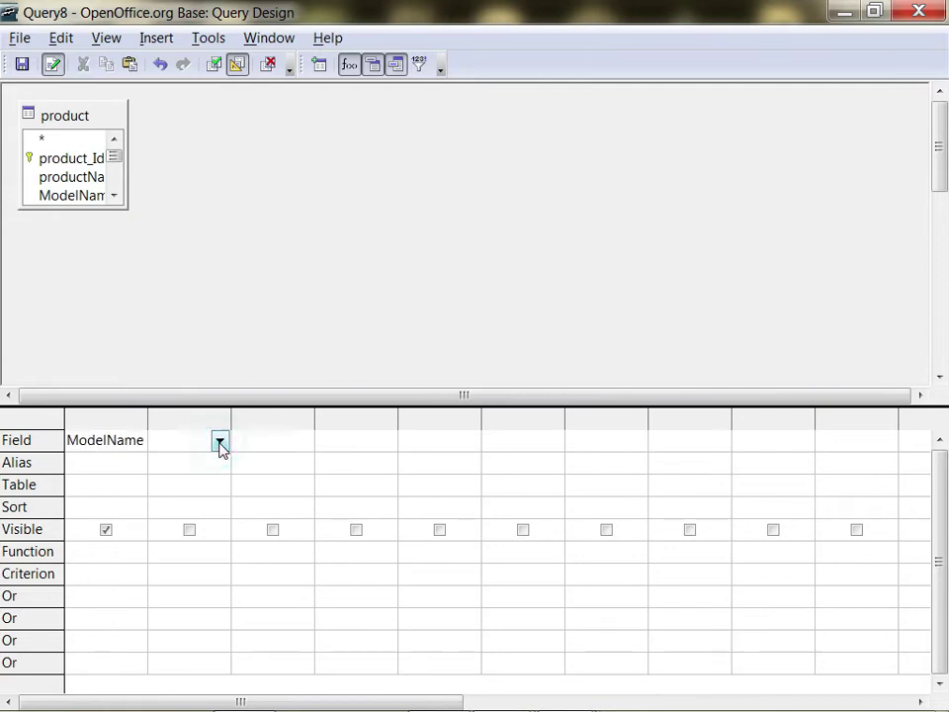
{"action": "left_click", "coordinate": [220, 445]}
{"action": "left_click", "coordinate": [212, 184]}
{"action": "left_click", "coordinate": [305, 440]}
{"action": "left_click", "coordinate": [302, 440]}
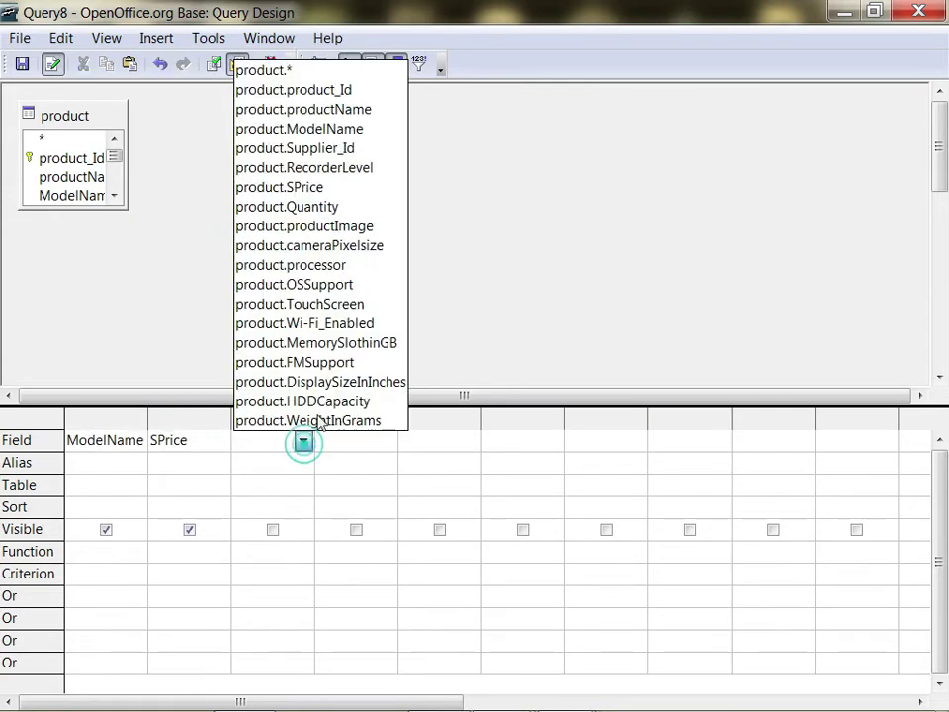
{"action": "left_click", "coordinate": [357, 111]}
{"action": "left_click", "coordinate": [121, 485]}
{"action": "left_click", "coordinate": [176, 485]}
{"action": "left_click", "coordinate": [278, 490]}
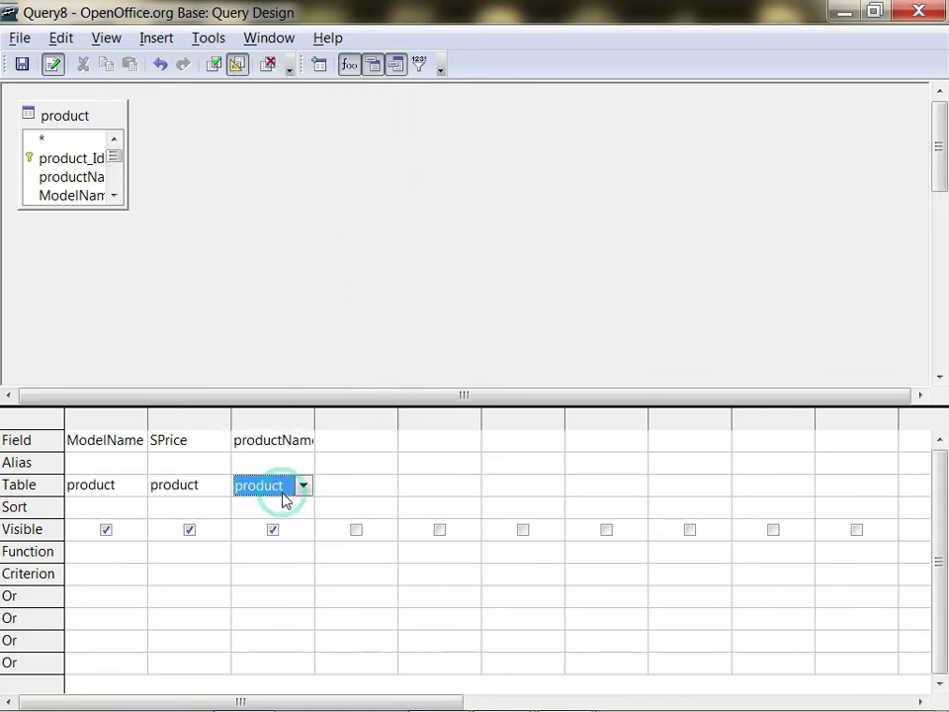
Step: Set the function of the ModelName column to Group
{"action": "left_click", "coordinate": [123, 552]}
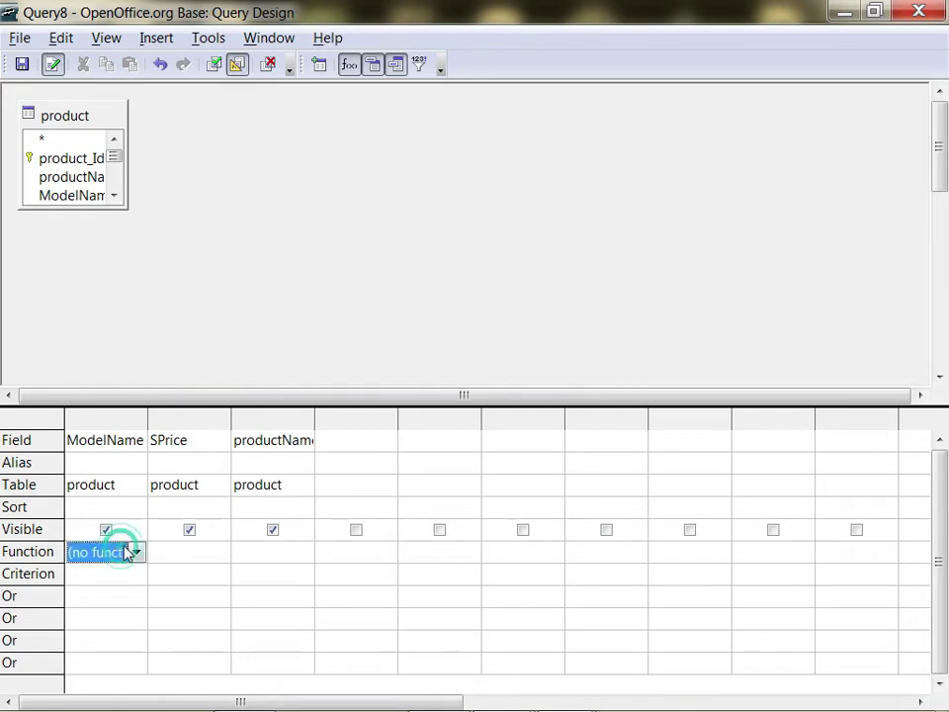
{"action": "left_click", "coordinate": [136, 552]}
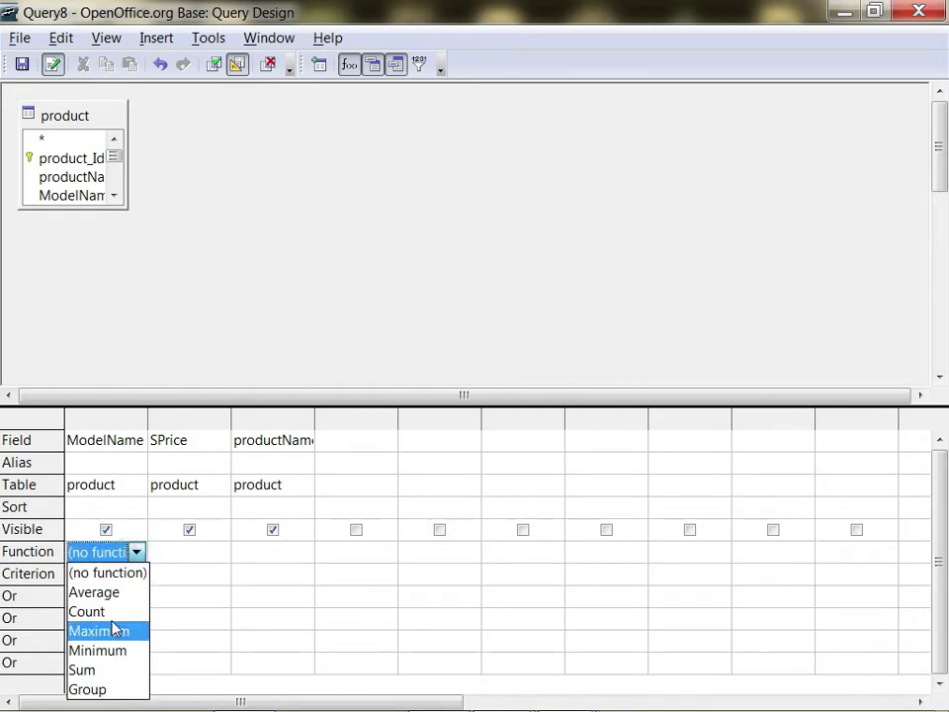
{"action": "left_click", "coordinate": [109, 689]}
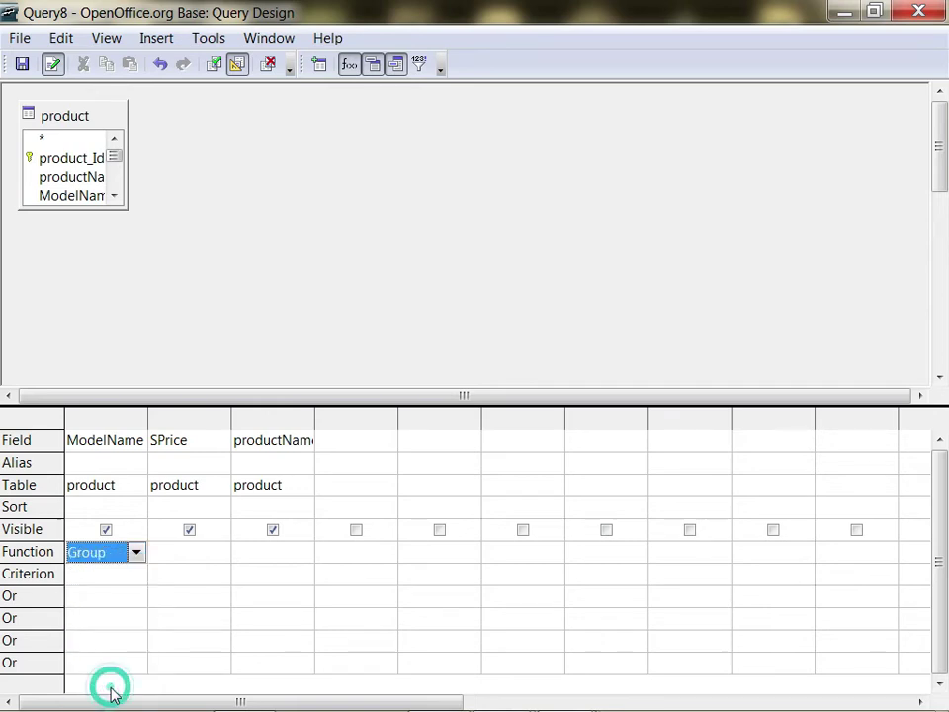
Step: Make the SPrice and productName columns not visible, and run the query
{"action": "left_click", "coordinate": [190, 531]}
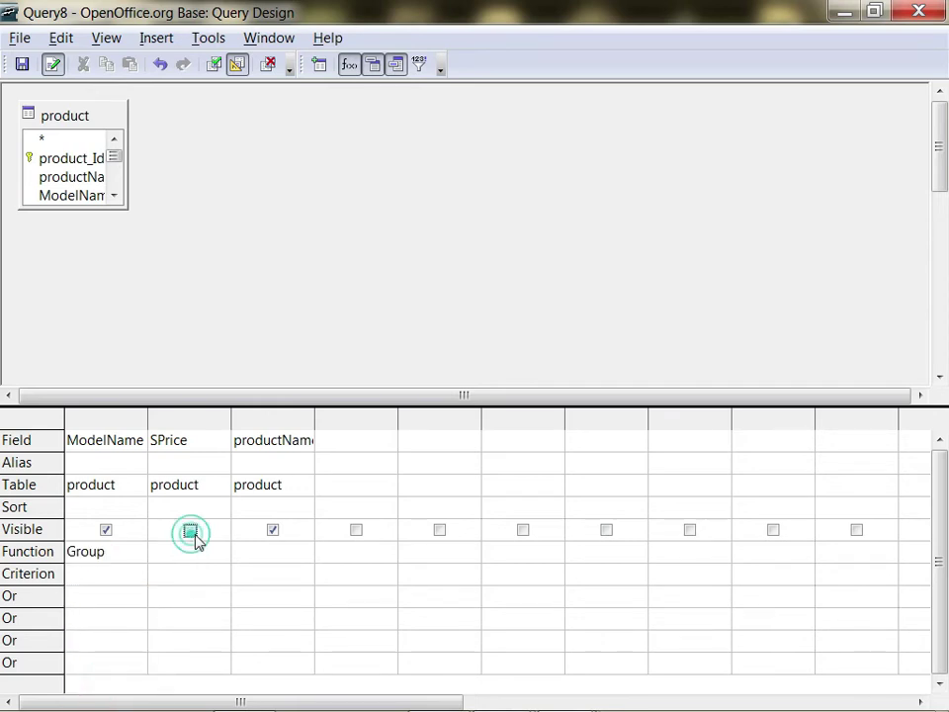
{"action": "left_click", "coordinate": [273, 531]}
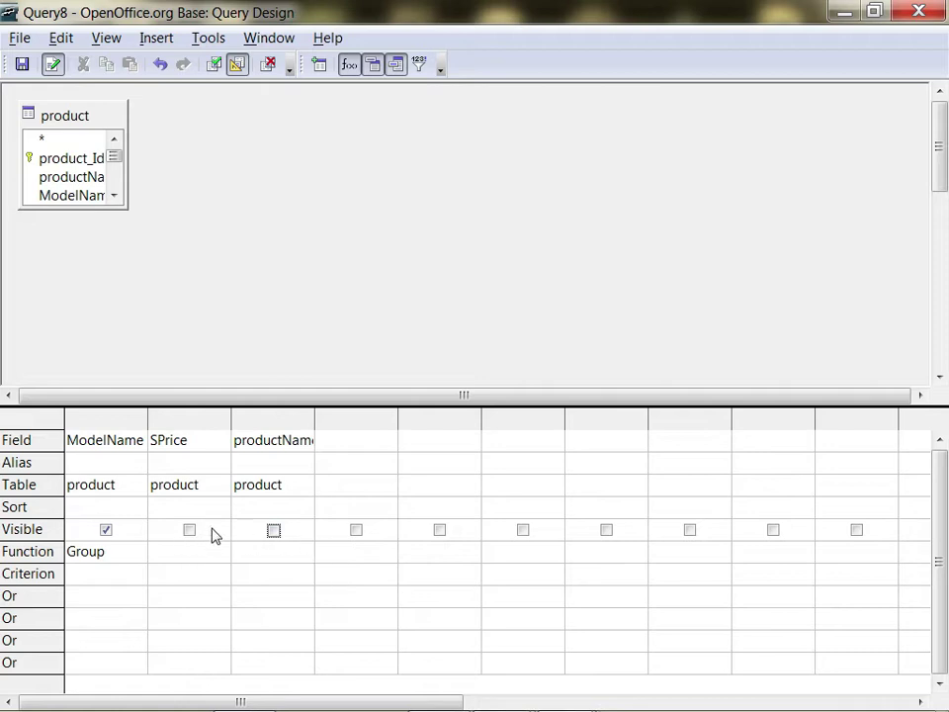
{"action": "left_click", "coordinate": [216, 65]}
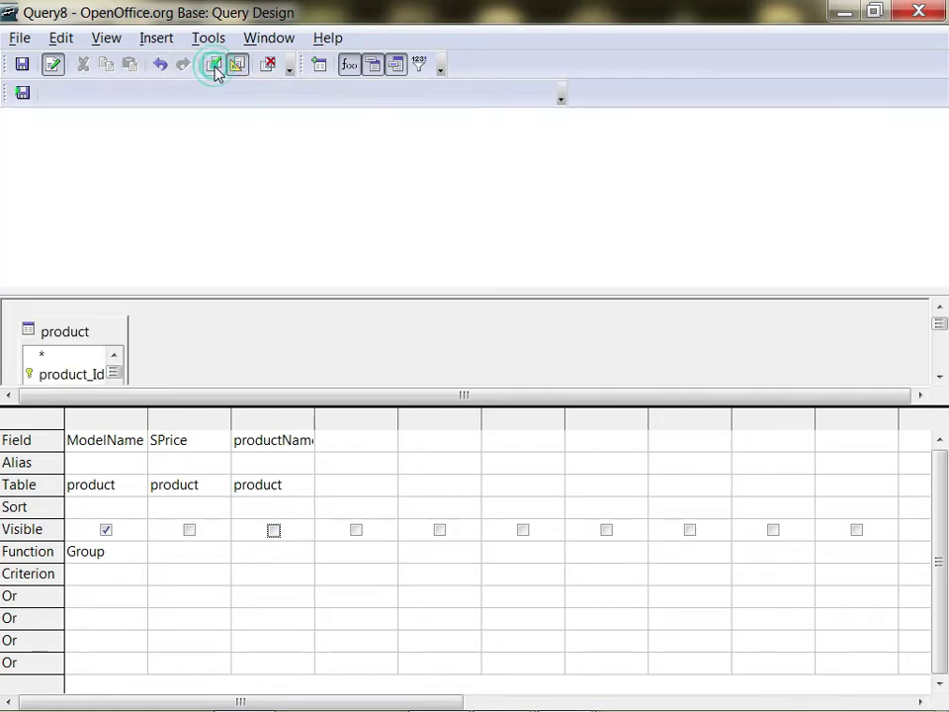